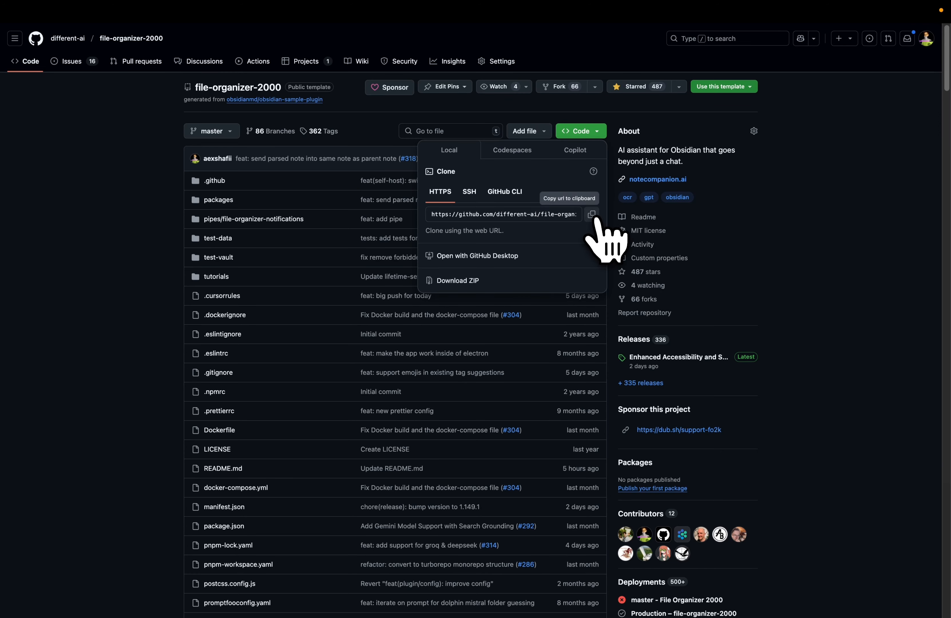
Switch to Cursor and open the iCloud Desktop folder as the project
mouse_move(207, 590)
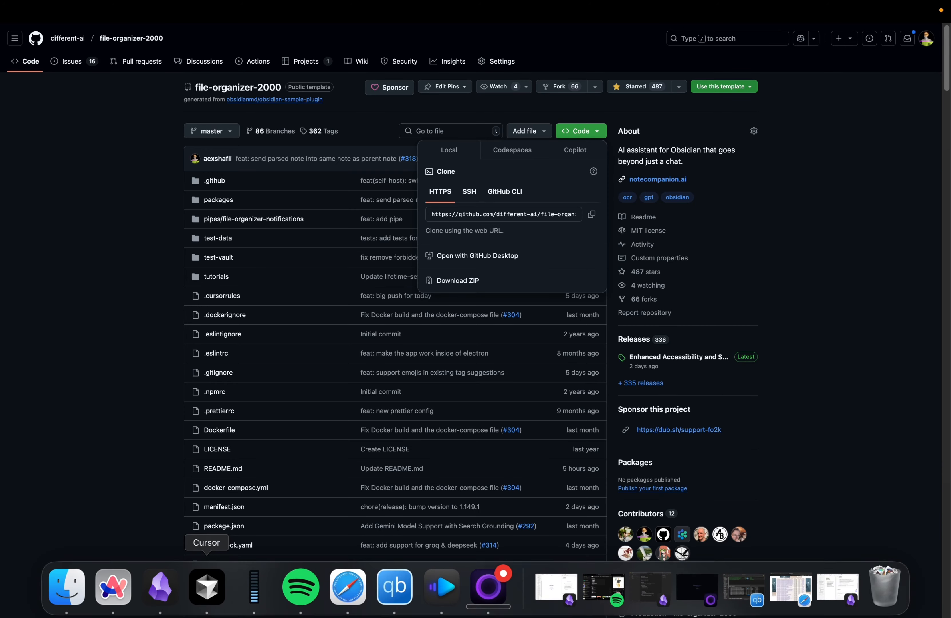
left_click(201, 608)
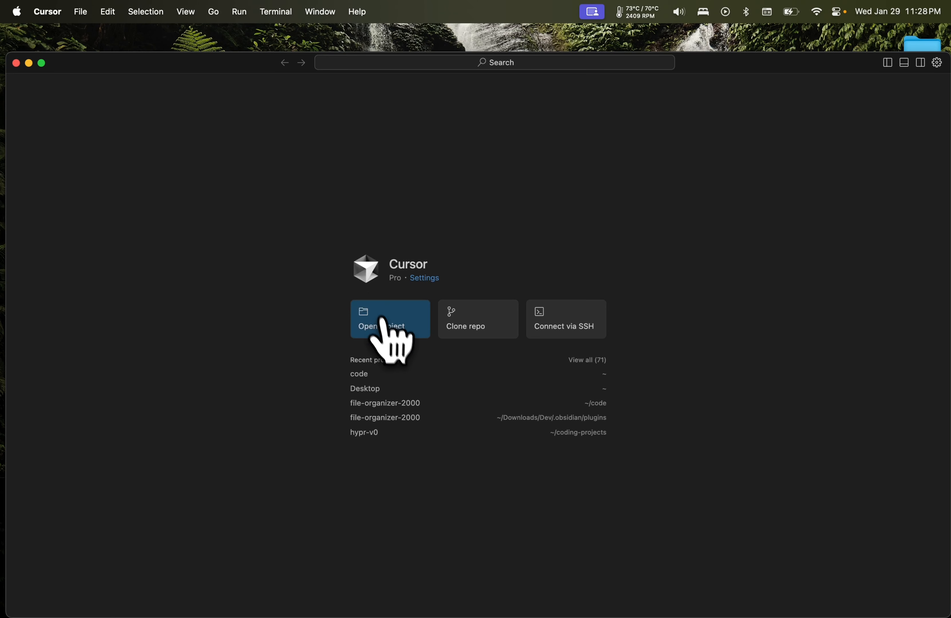
left_click(390, 321)
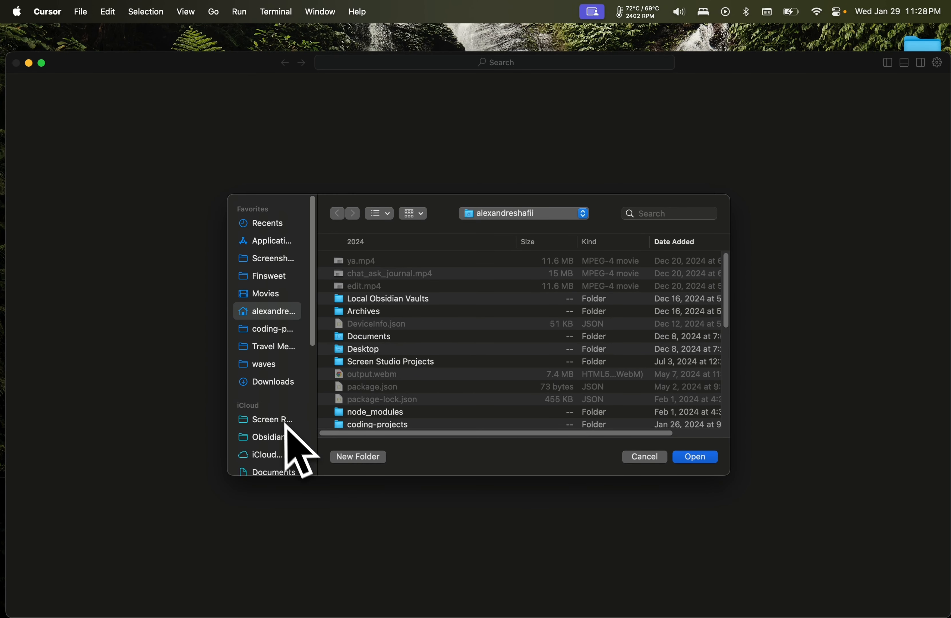
scroll(291, 418, "down", 2)
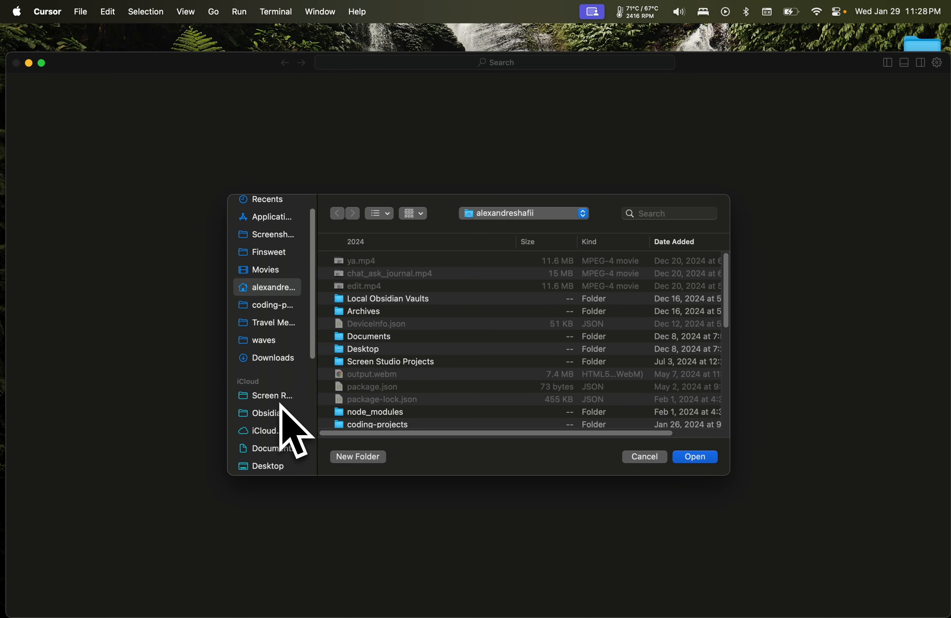
scroll(292, 398, "up", 2)
scroll(282, 378, "down", 2)
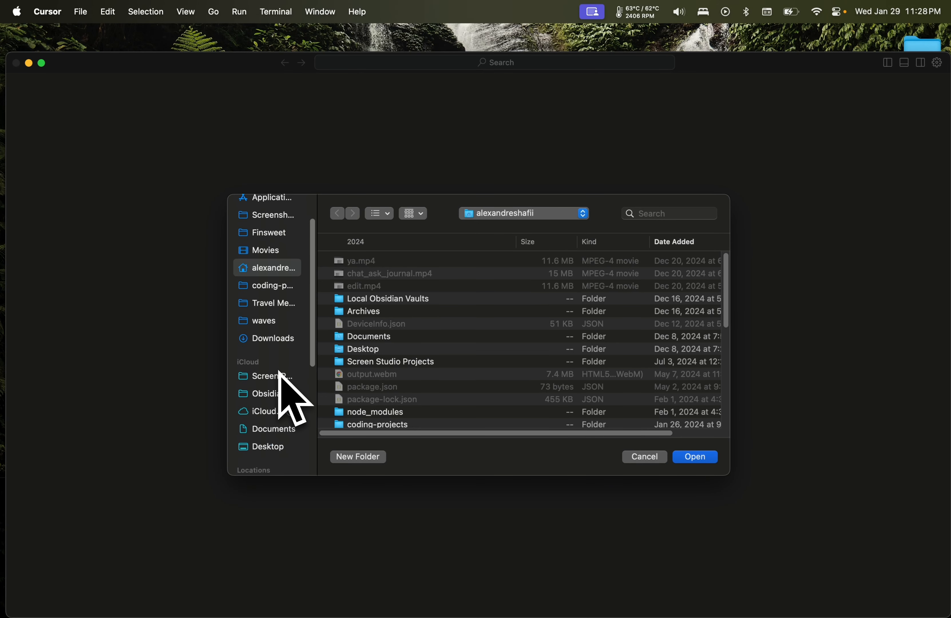
left_click(281, 447)
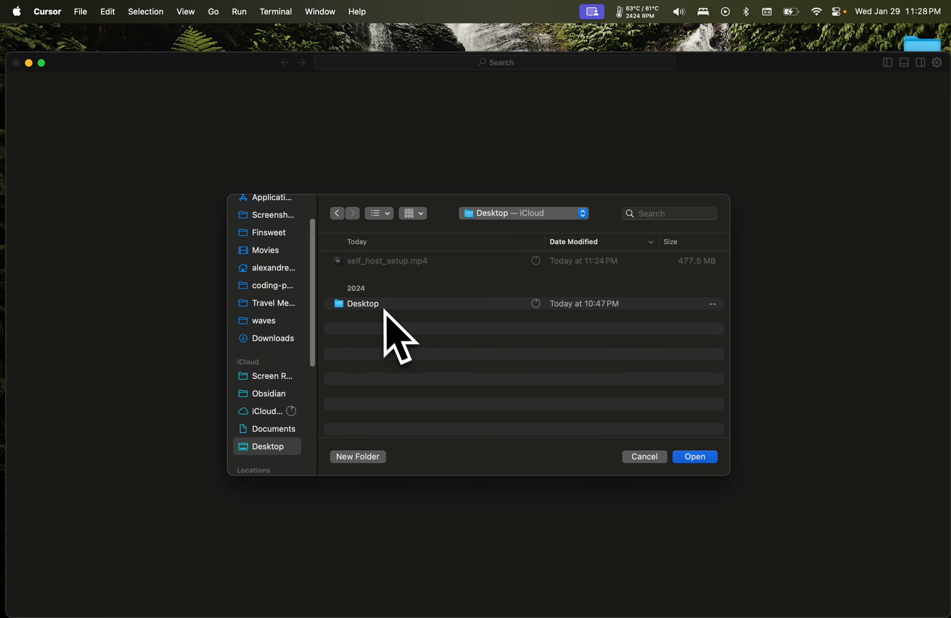
left_click(698, 458)
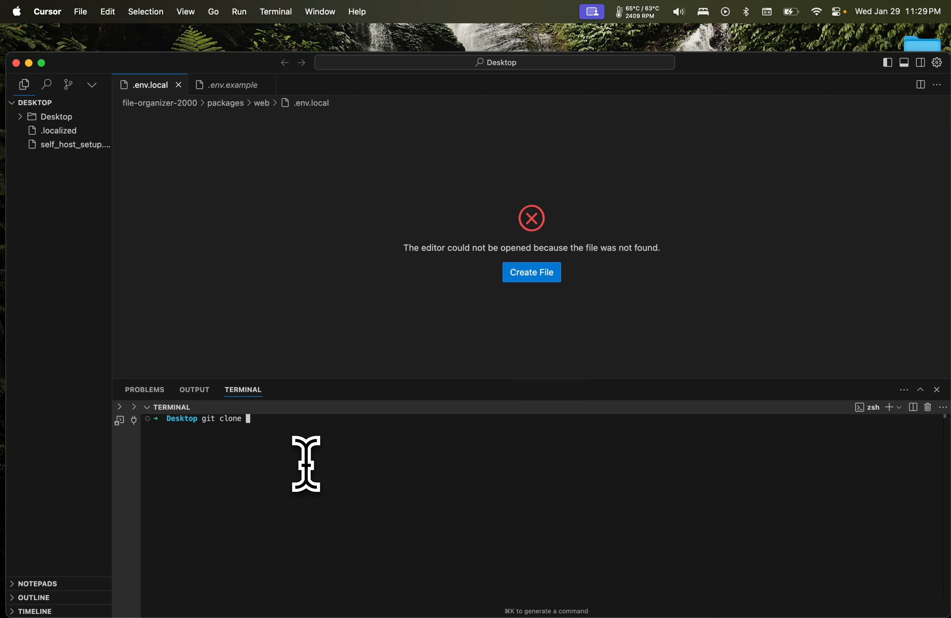
type("https://github.com/different-ai/file-organizer-2000.git")
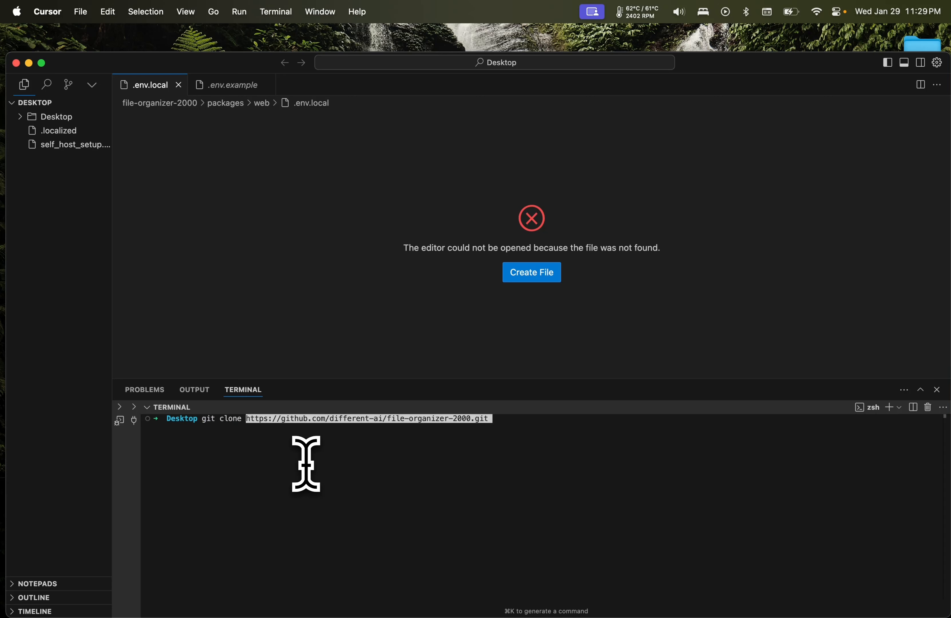
key("Return")
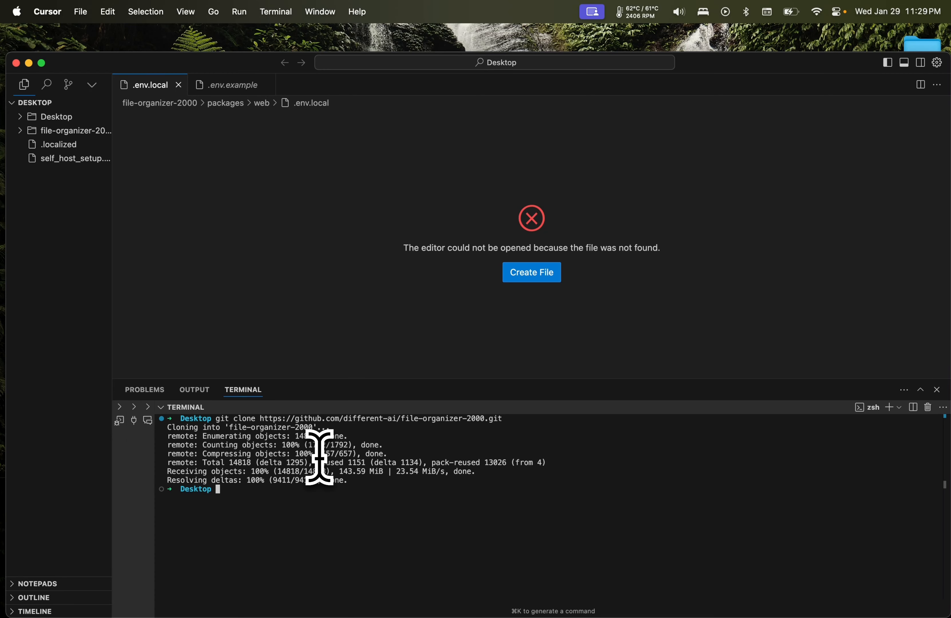
left_click_drag(112, 217, 193, 232)
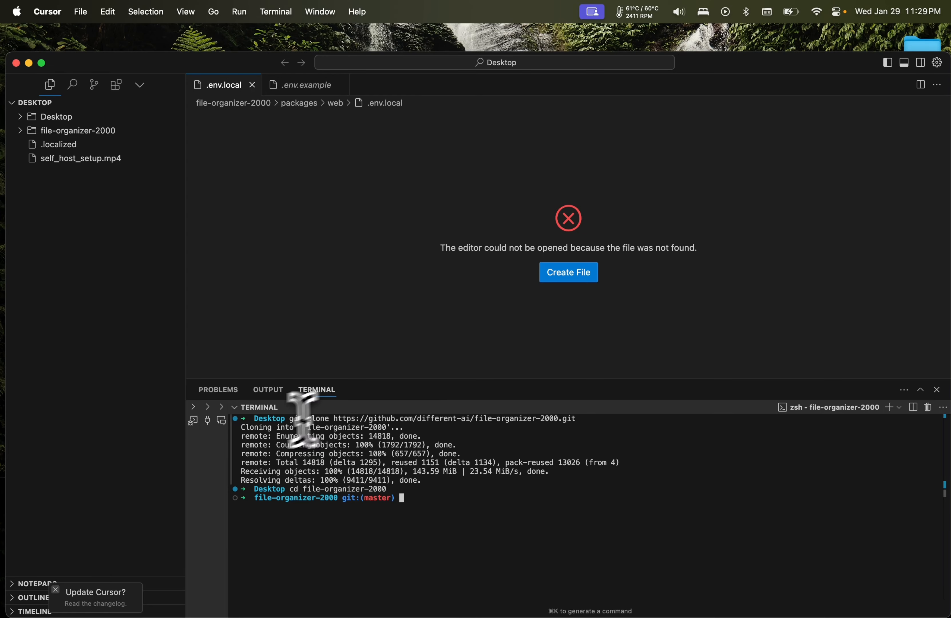
Check the self-hosted setup in the GitHub README, return to Cursor and run pnpm install in the file-organizer-2000 folder
mouse_move(254, 614)
left_click(135, 604)
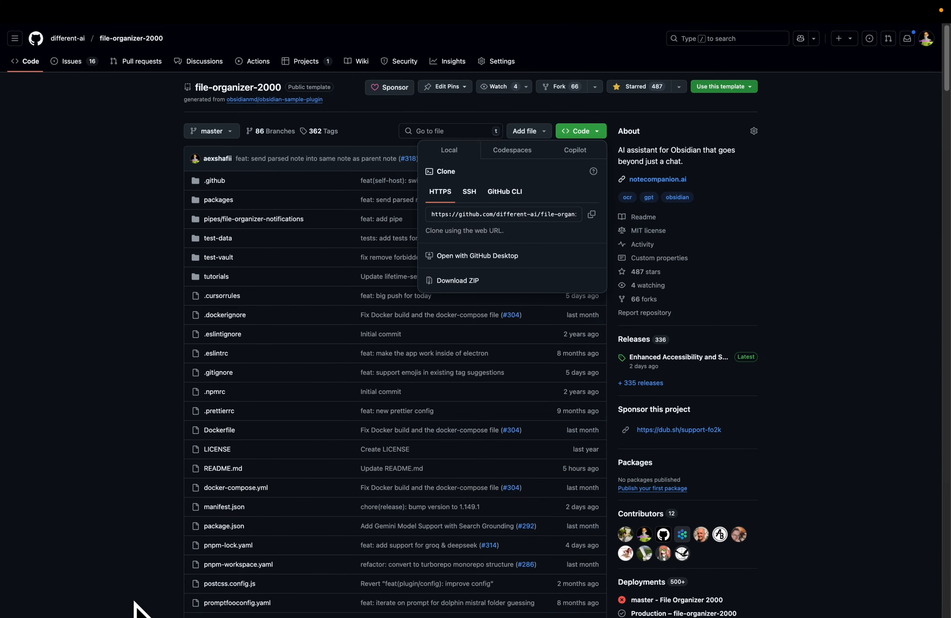
scroll(277, 510, "down", 20)
scroll(284, 479, "up", 10)
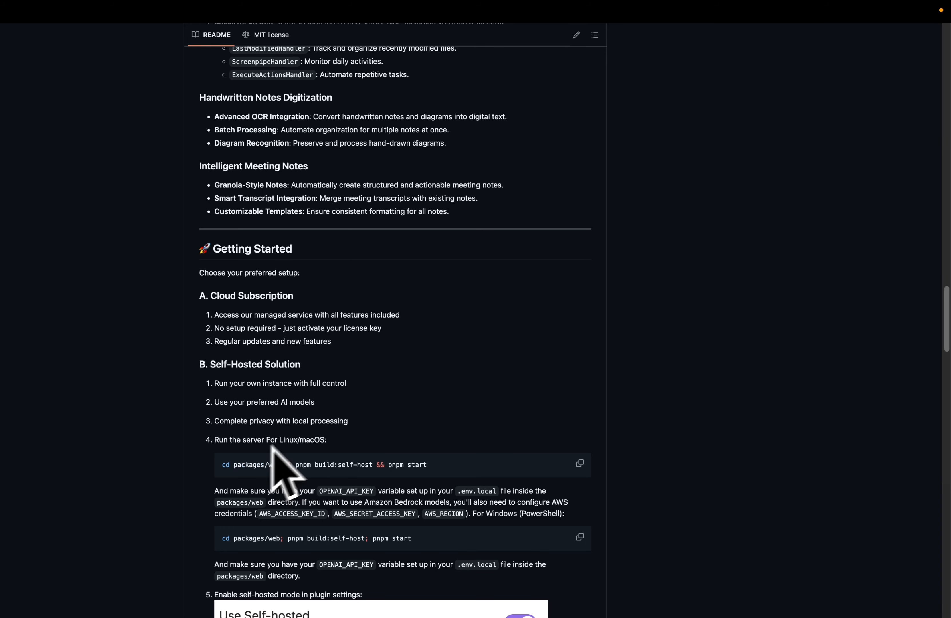
mouse_move(273, 602)
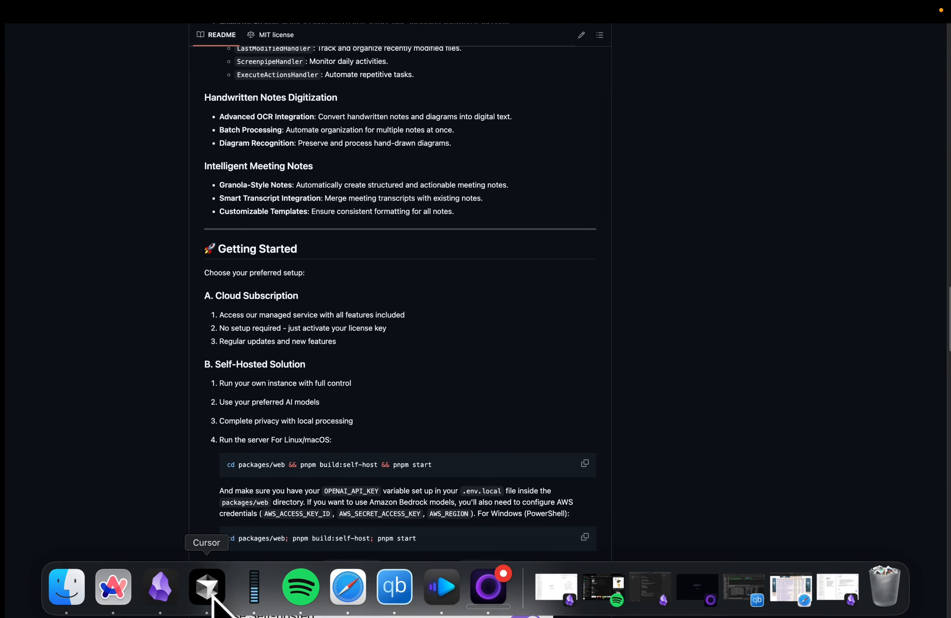
left_click(205, 586)
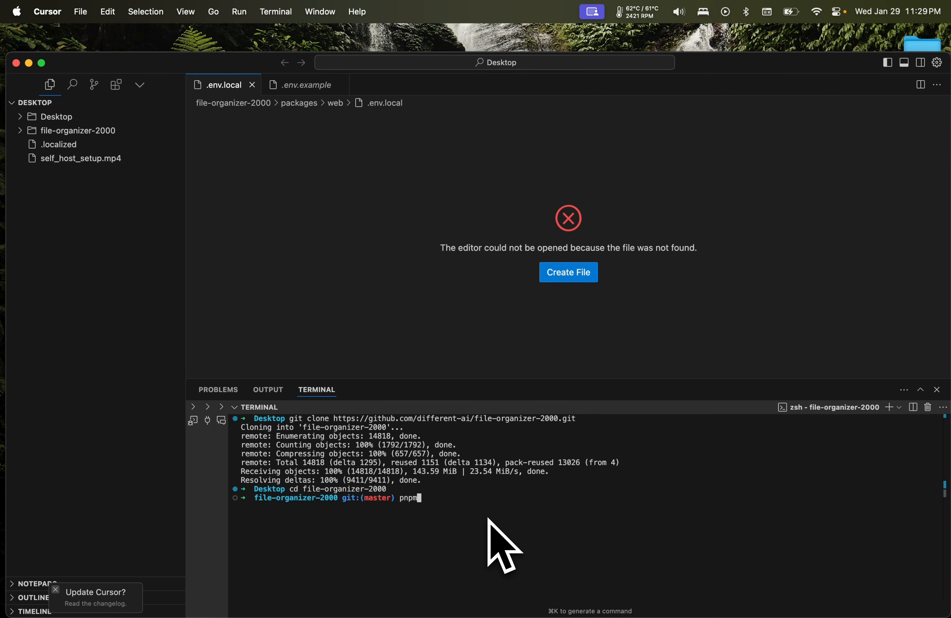
key("Return")
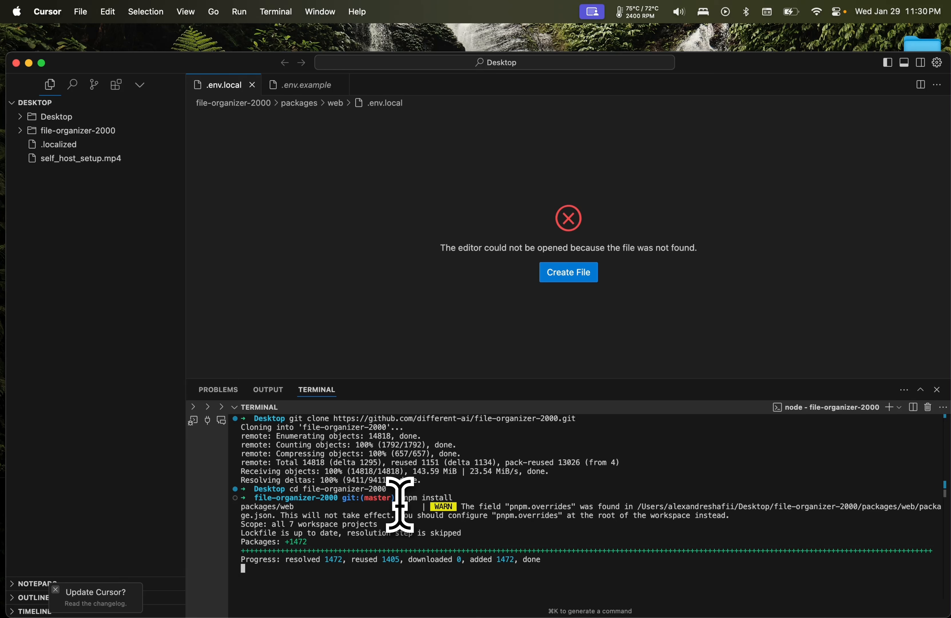
left_click_drag(399, 501, 451, 503)
left_click(431, 446)
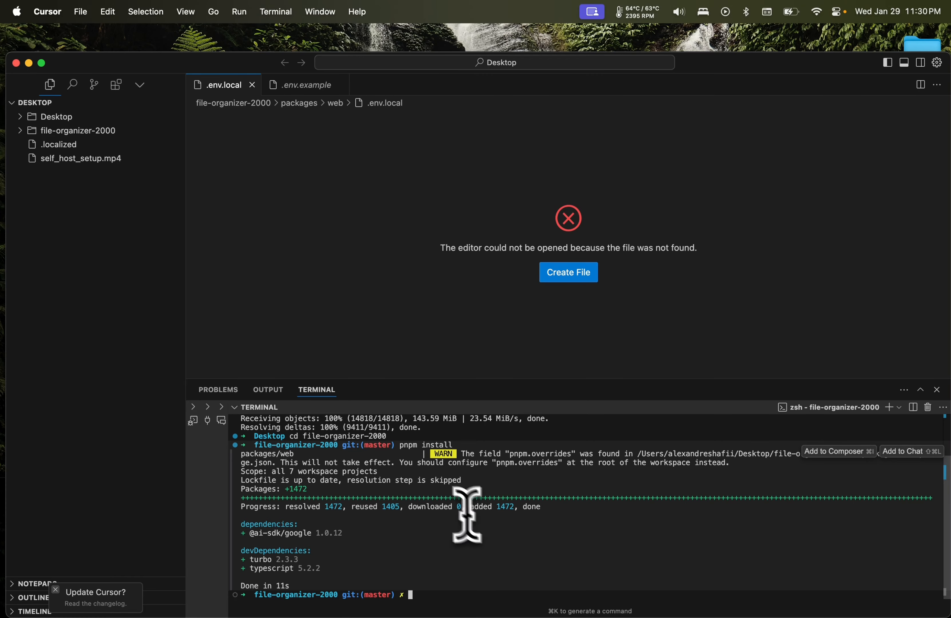
Switch to the GitHub README and copy the Linux/macOS server command "cd packages/web && pnpm build:self-host && pnpm start"
mouse_move(269, 617)
left_click(128, 615)
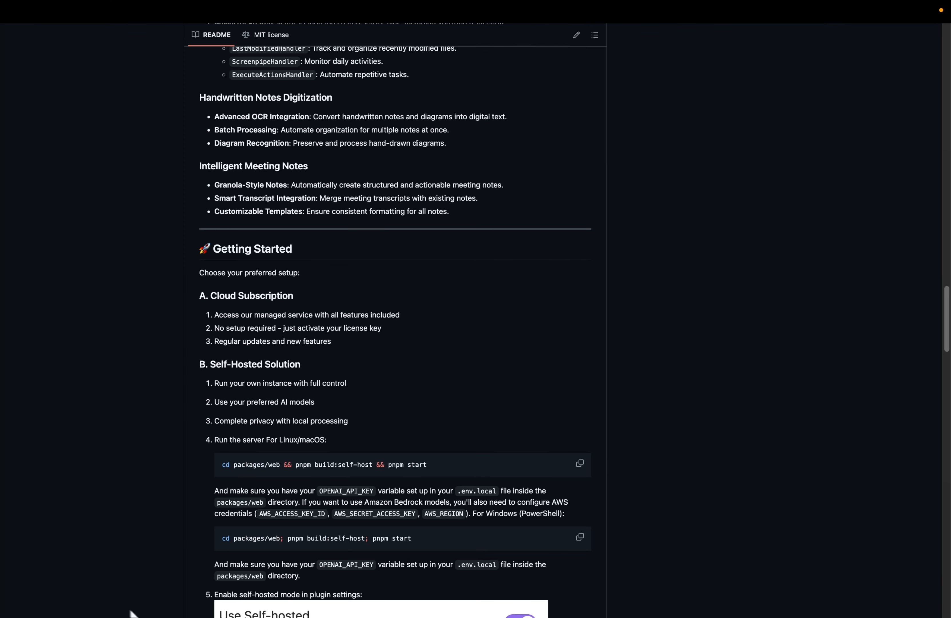
scroll(282, 399, "down", 20)
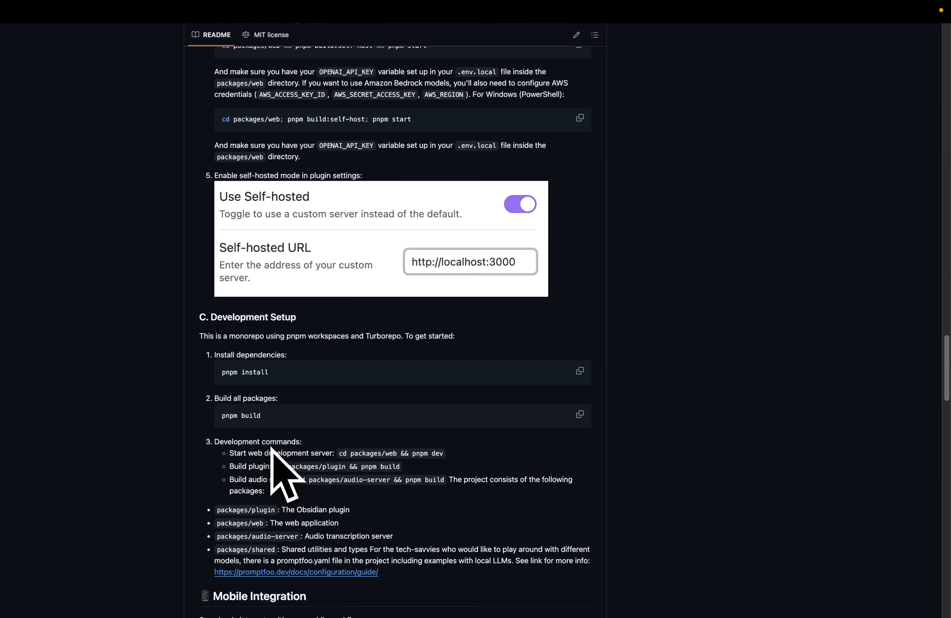
scroll(274, 448, "down", 15)
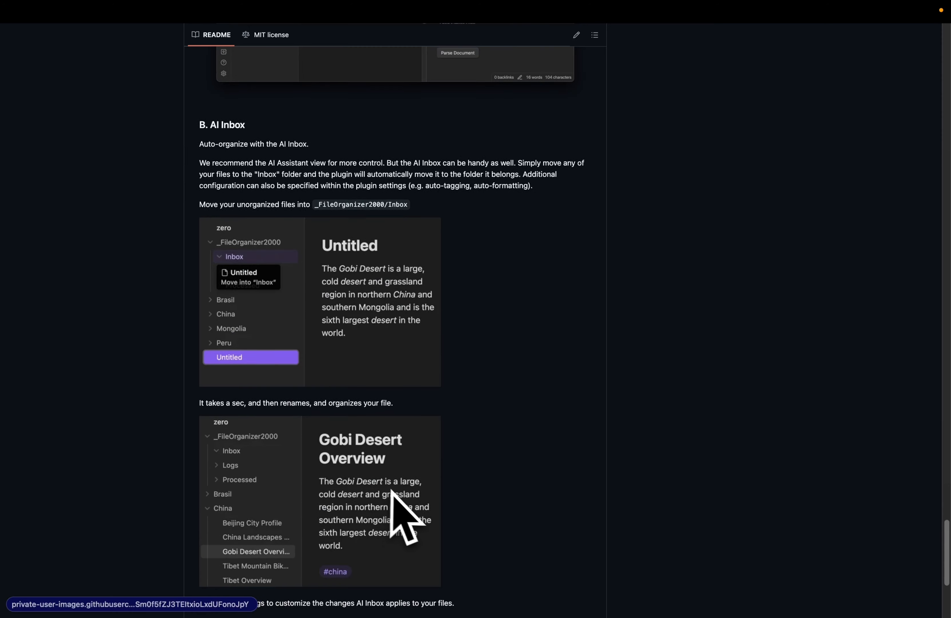
scroll(391, 557, "up", 12)
scroll(398, 493, "up", 15)
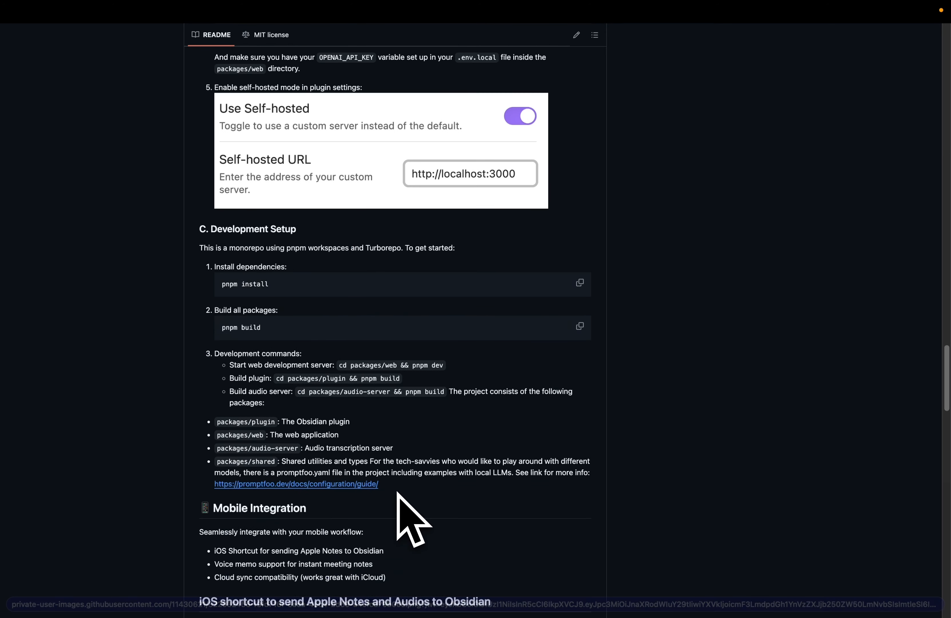
scroll(397, 493, "down", 6)
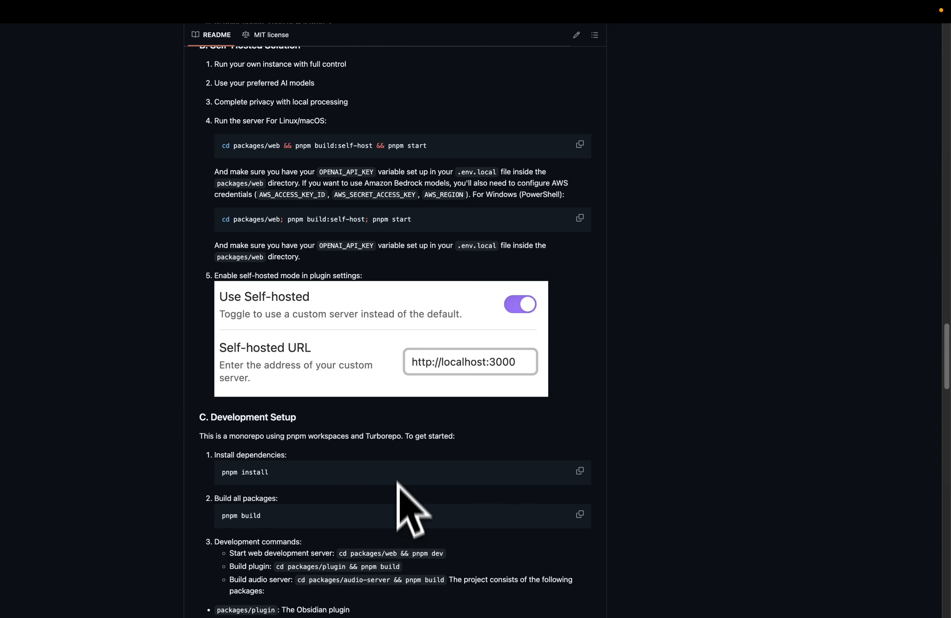
triple_click(384, 145)
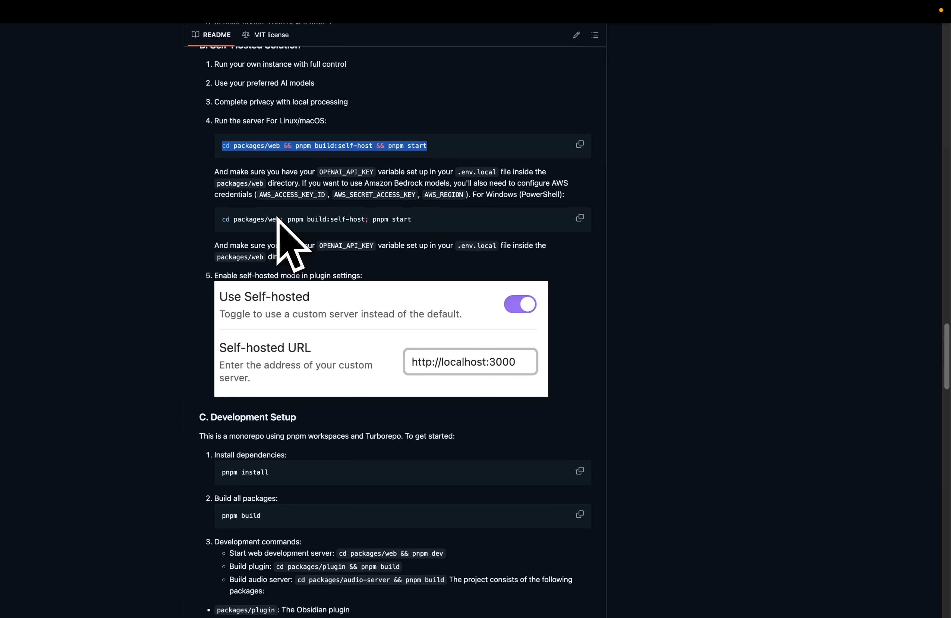
left_click(580, 144)
Switch to Cursor and open the .env.example file in file-organizer-2000/packages/web
mouse_move(241, 615)
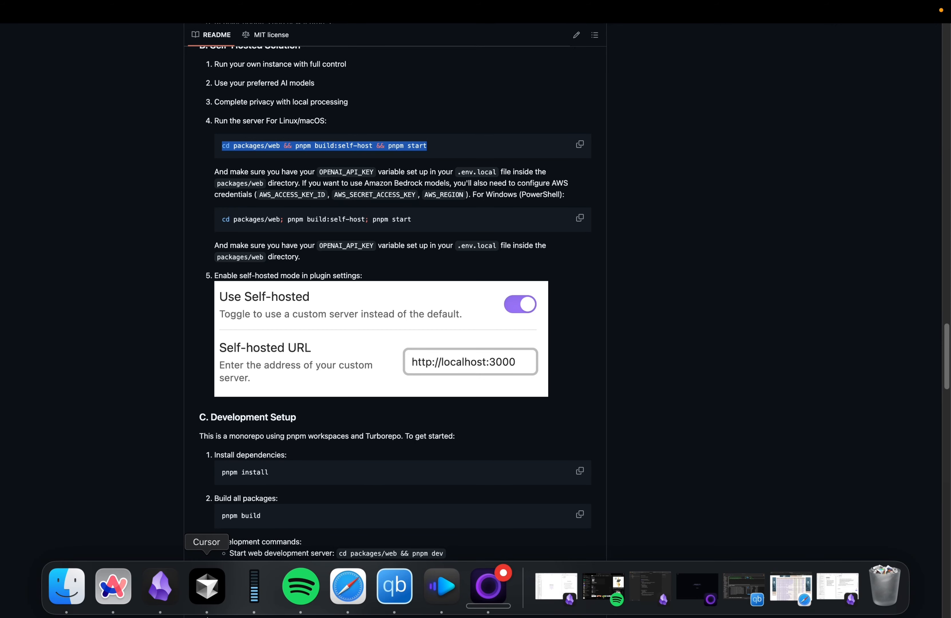
left_click(207, 612)
left_click(82, 132)
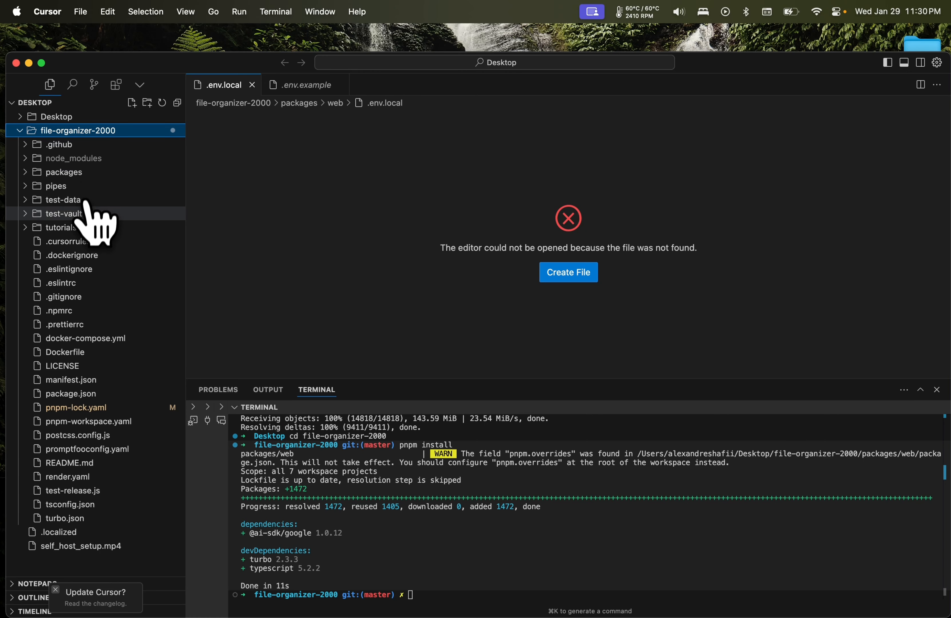
left_click(84, 173)
left_click(84, 255)
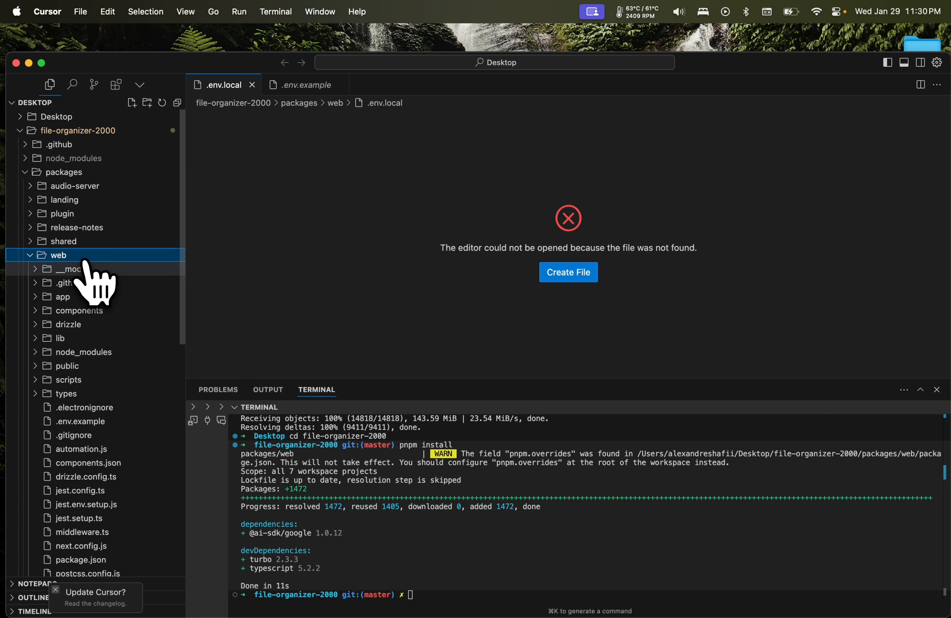
scroll(112, 398, "down", 3)
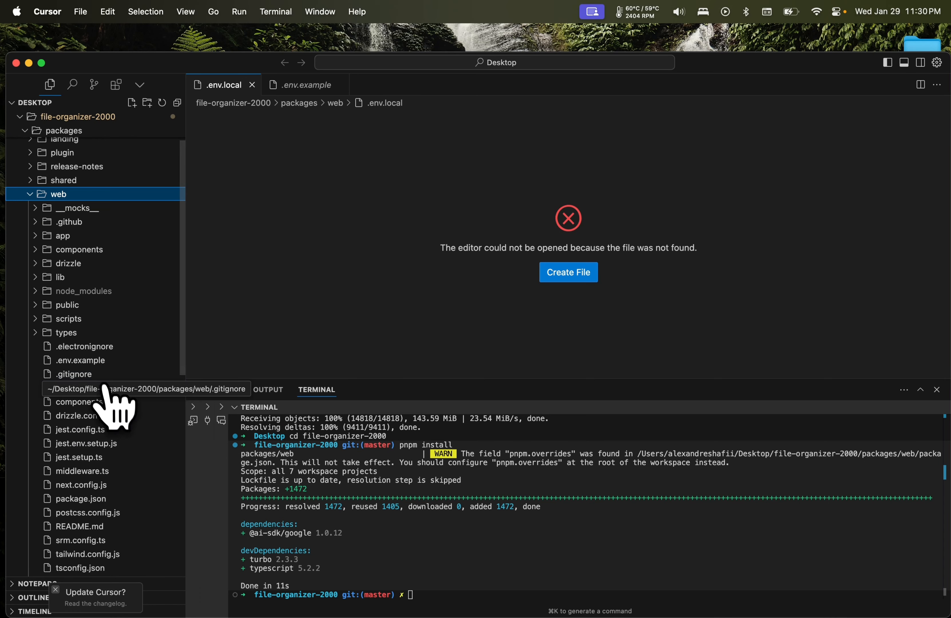
left_click(108, 361)
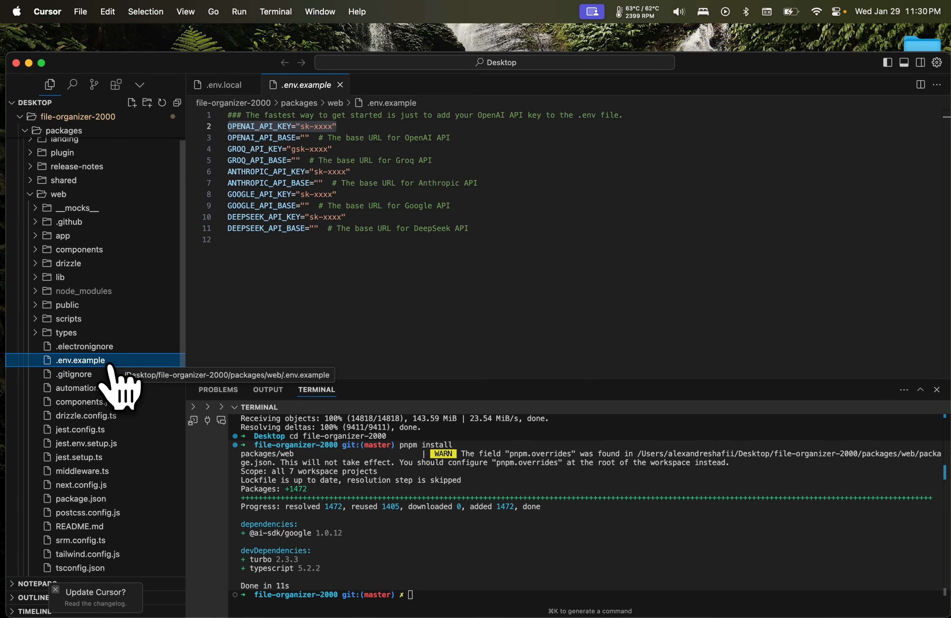
Copy the .env.example file name and use it to create a new file named .env.local in packages/web
key("Return")
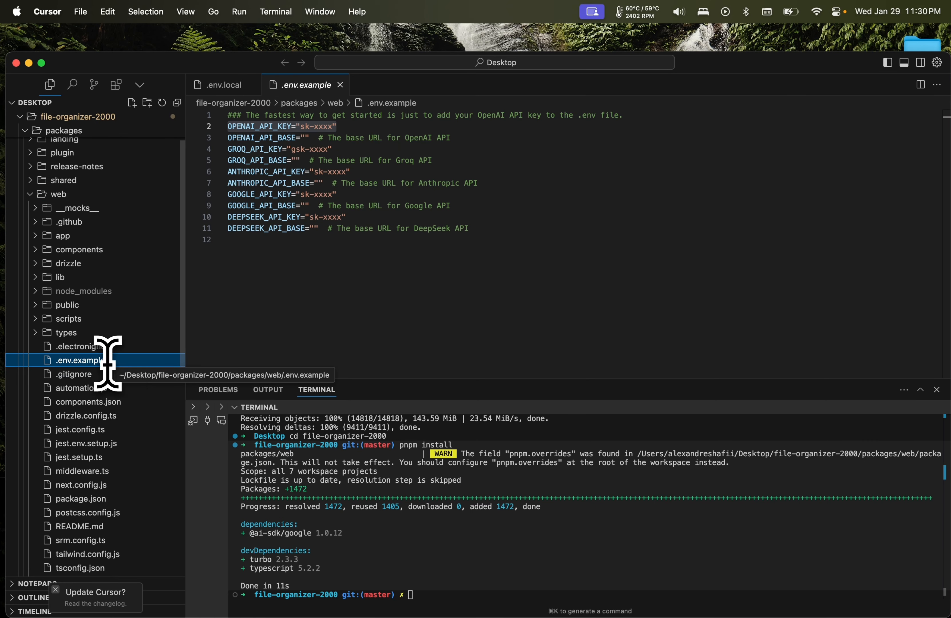
triple_click(120, 363)
key("super+c")
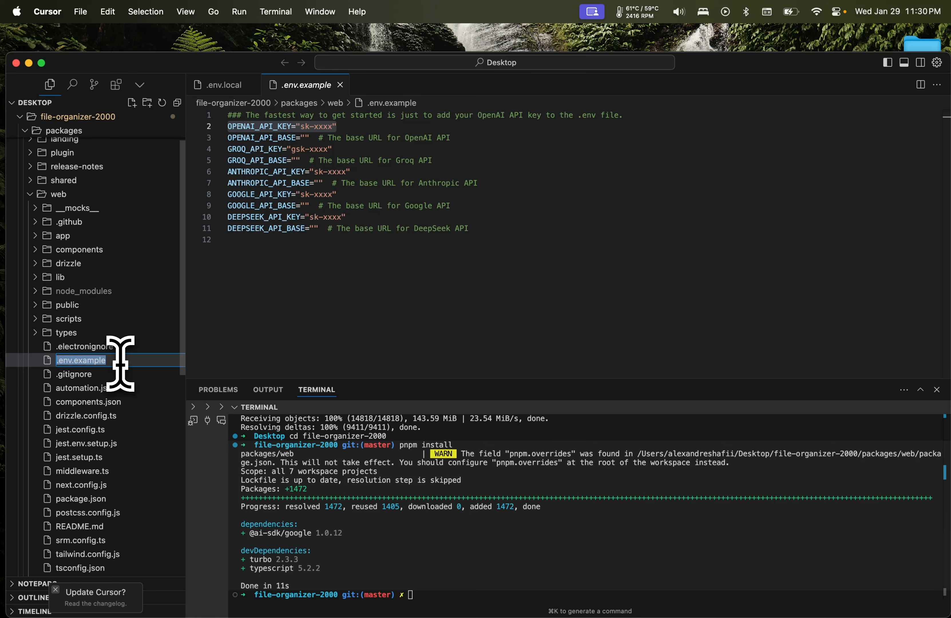
scroll(95, 152, "up", 3)
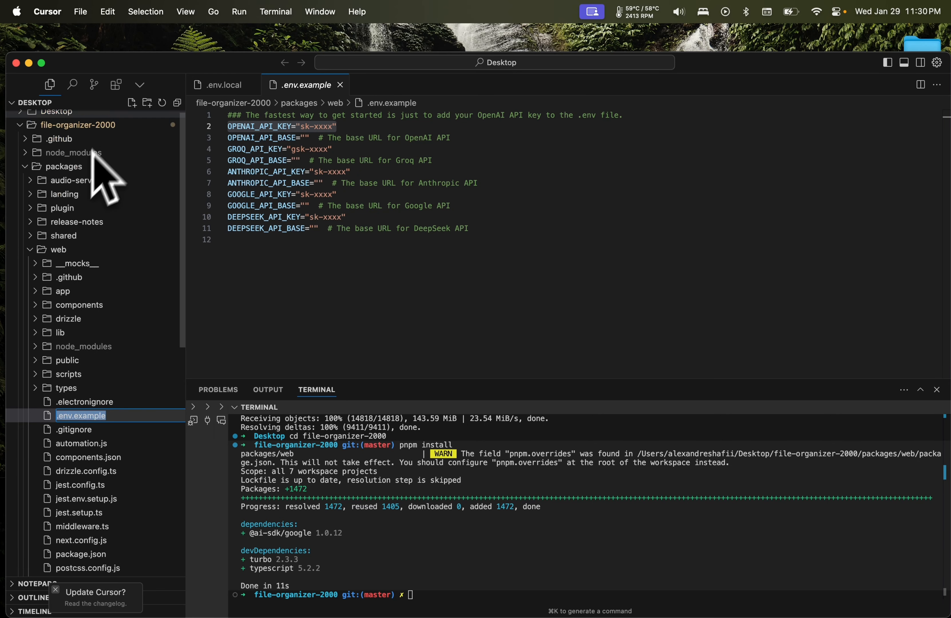
left_click(131, 103)
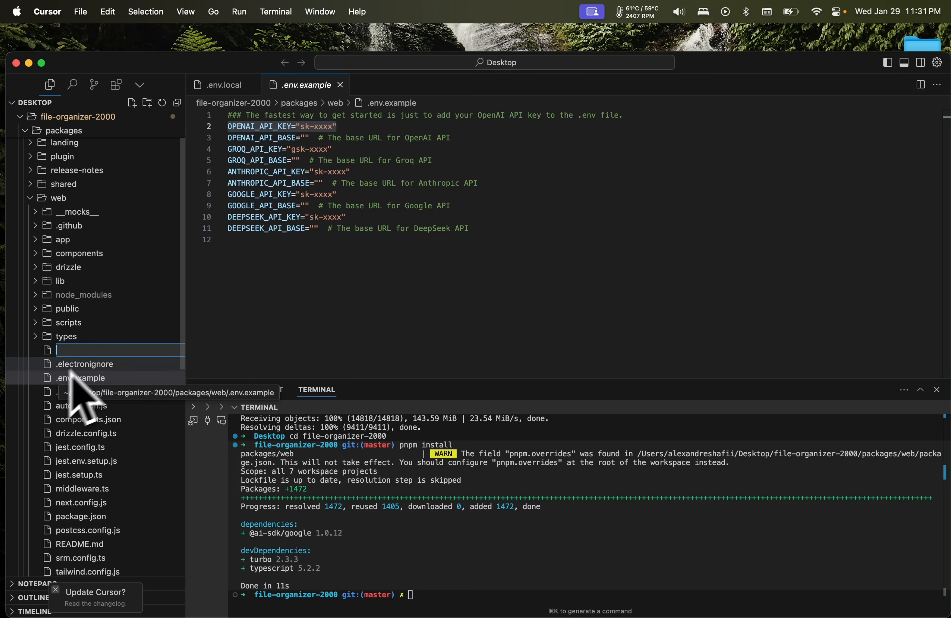
key("super+v")
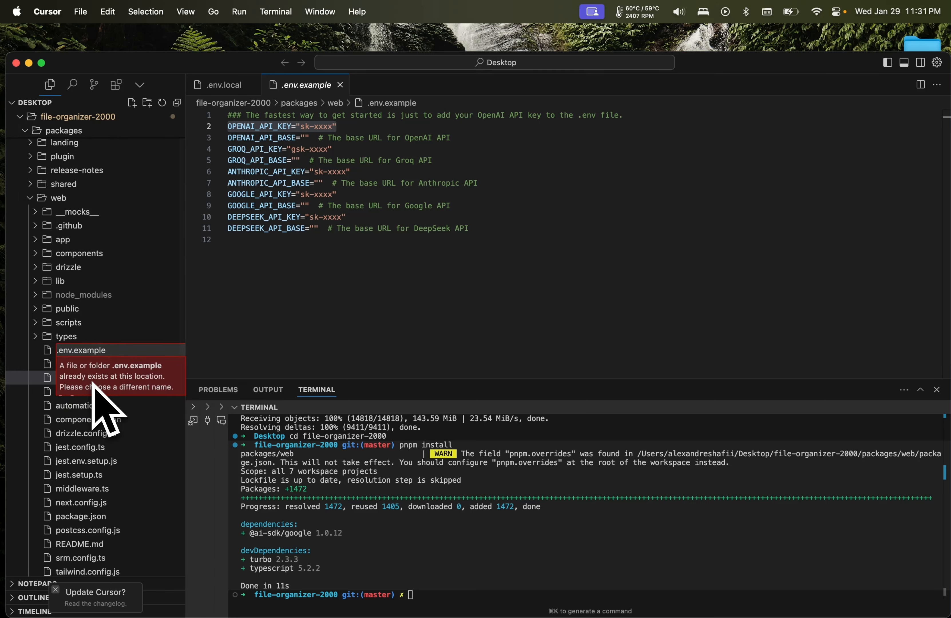
key("BackSpace")
key("BackSpace")
key("BackSpace")
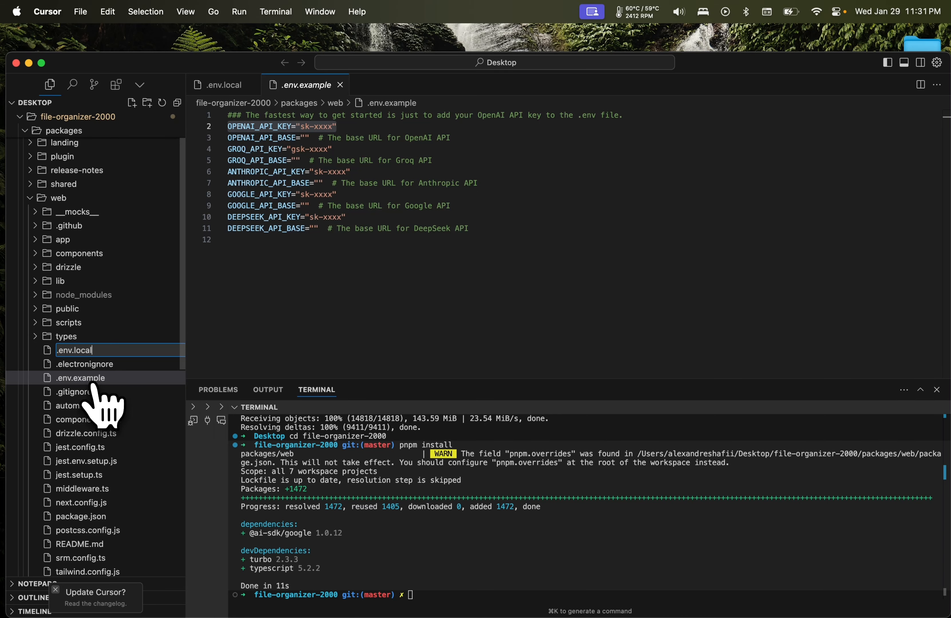
key("Return")
Copy the OPENAI_API_KEY line from .env.example into .env.local and select its sk-xxxx placeholder value
left_click(82, 364)
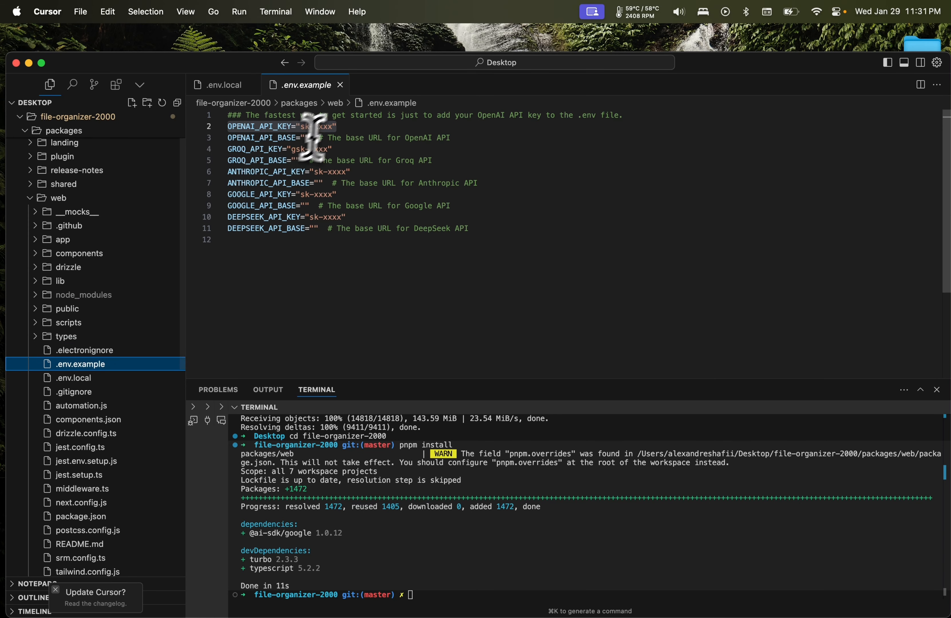
left_click_drag(361, 126, 197, 125)
key("super+c")
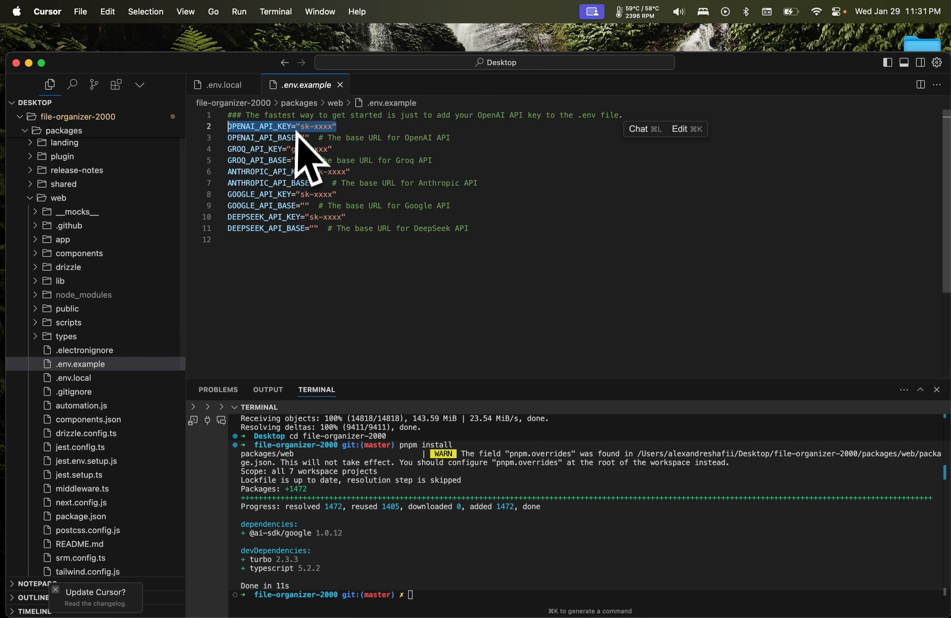
left_click(81, 378)
key("super+v")
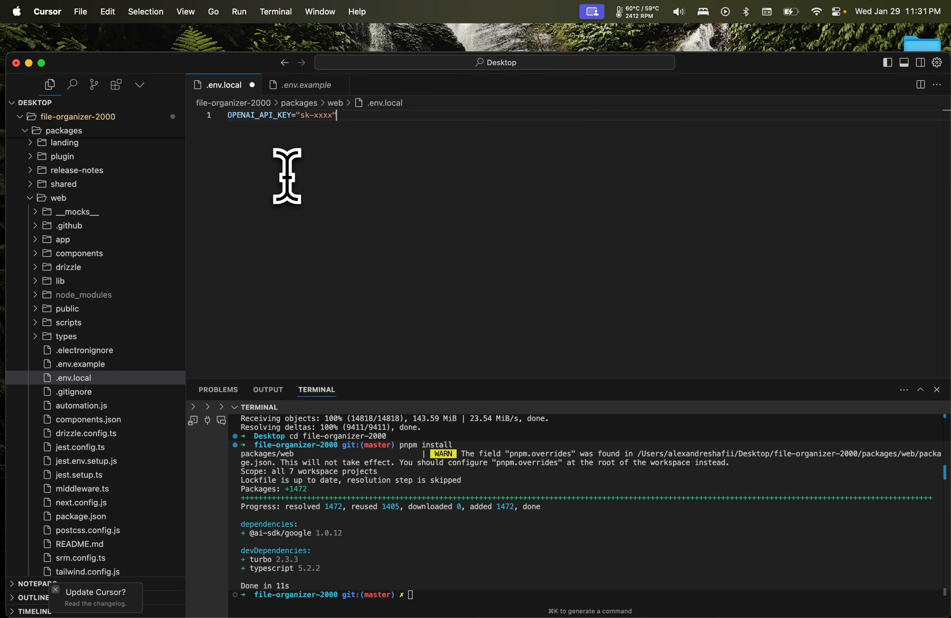
left_click_drag(301, 116, 319, 117)
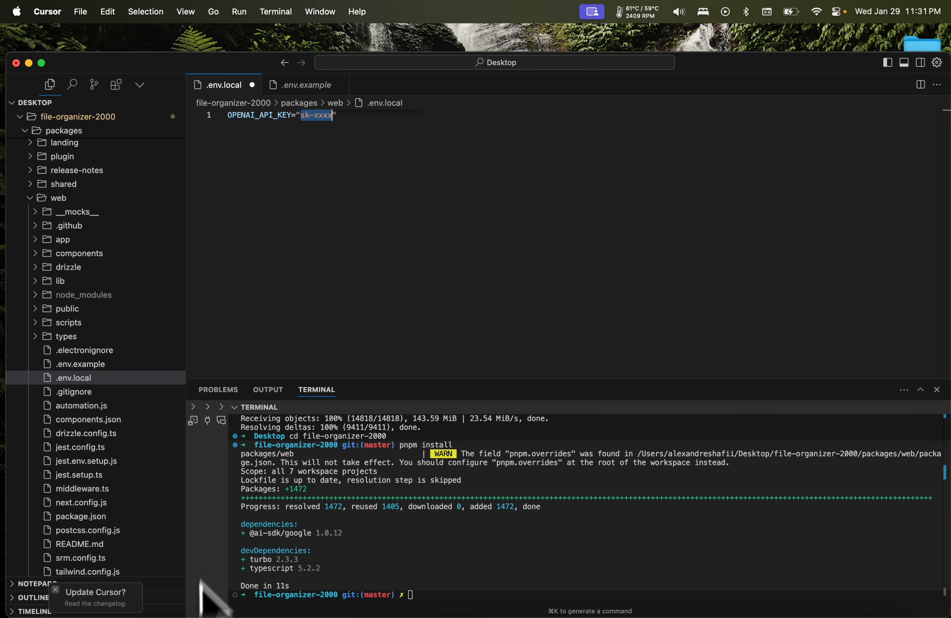
Switch to Arc and check the organization's API keys page on platform.openai.com, including its address
mouse_move(137, 613)
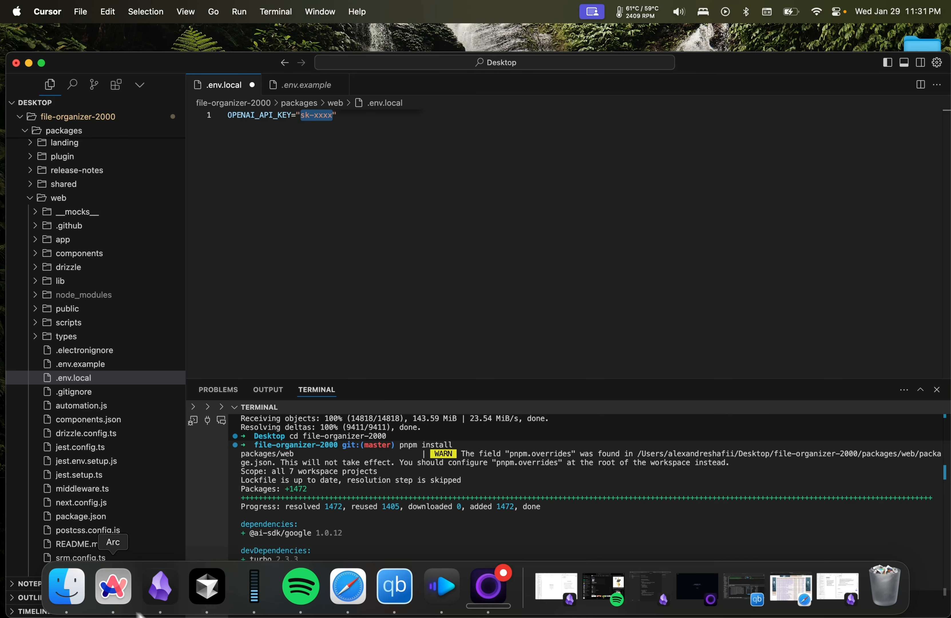
left_click(114, 606)
key("super+s")
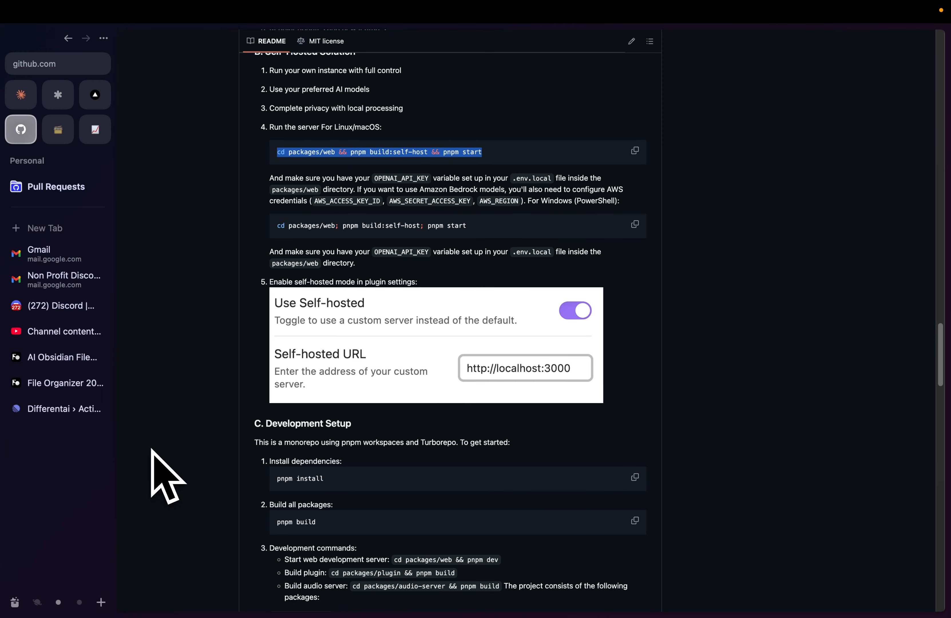
left_click(97, 136)
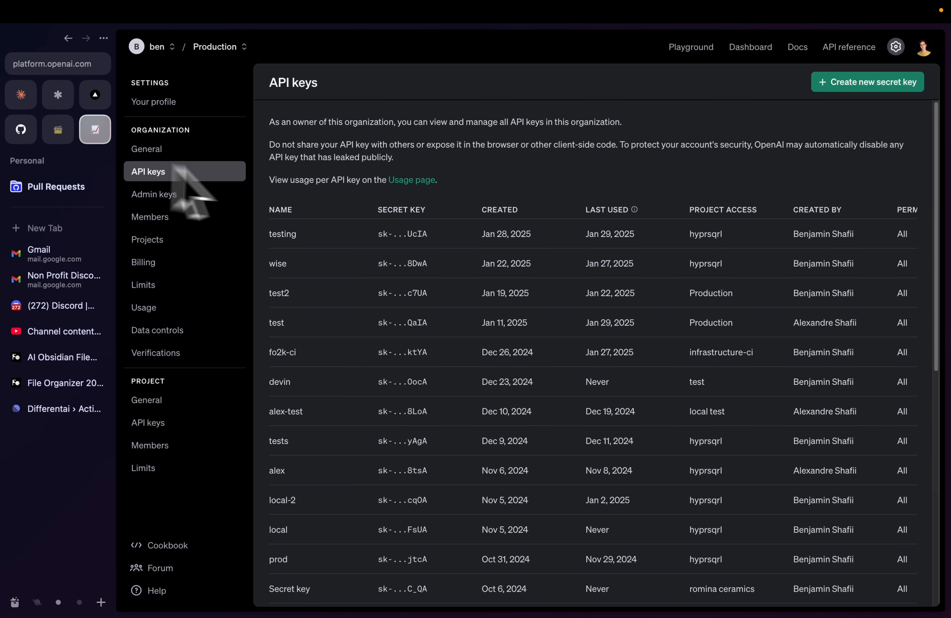
left_click(32, 63)
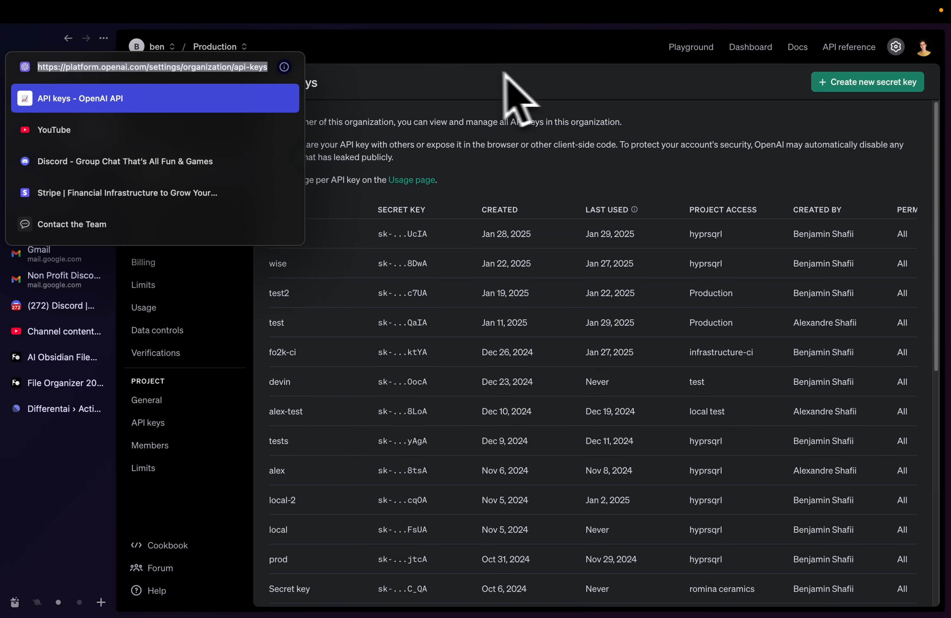
left_click(455, 83)
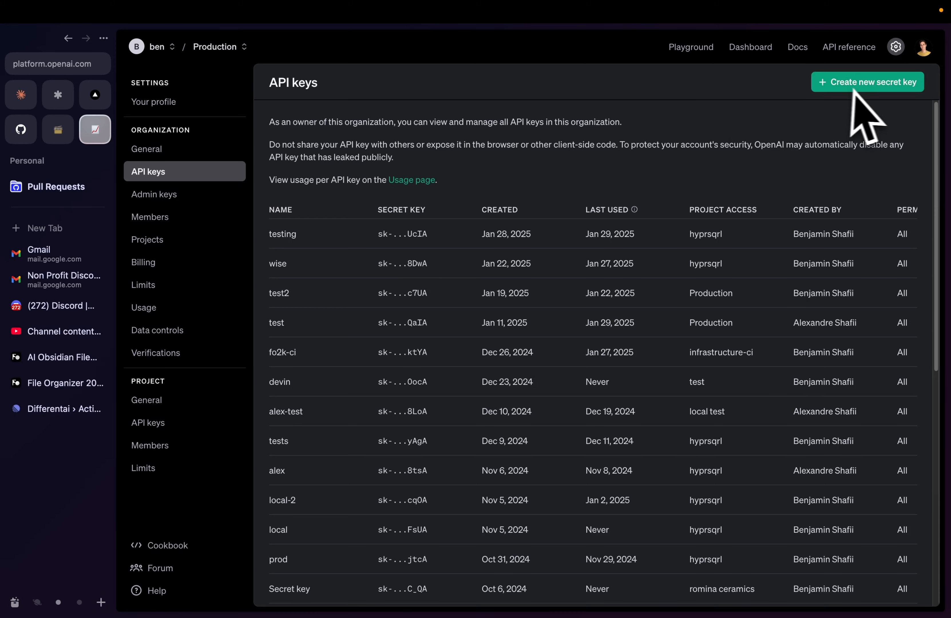
Copy the OpenAI API key from Cursor's other file-organizer-2000 window, paste it over the placeholder in the new .env.local and save
mouse_move(326, 612)
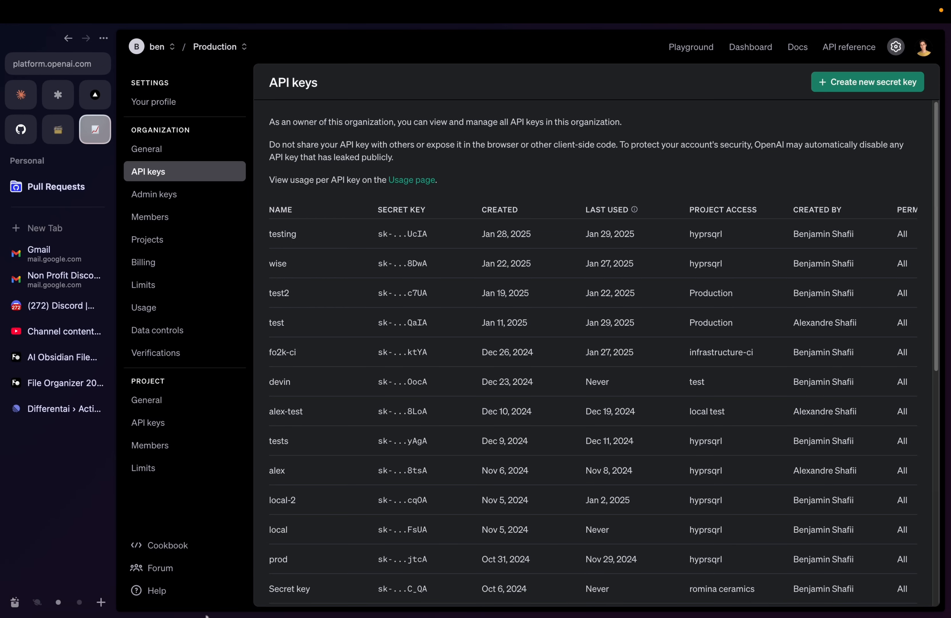
mouse_move(190, 615)
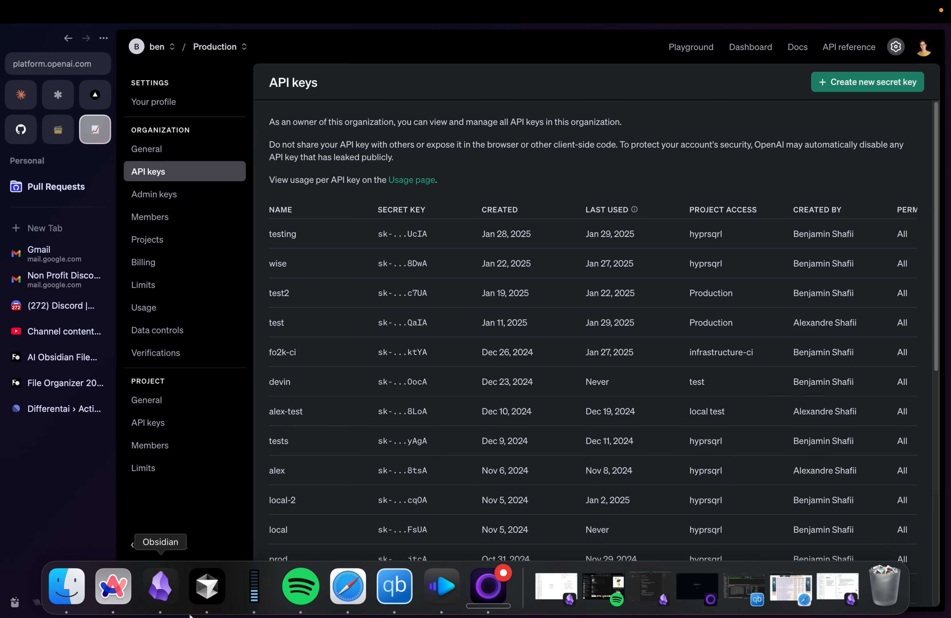
right_click(159, 602)
mouse_move(208, 596)
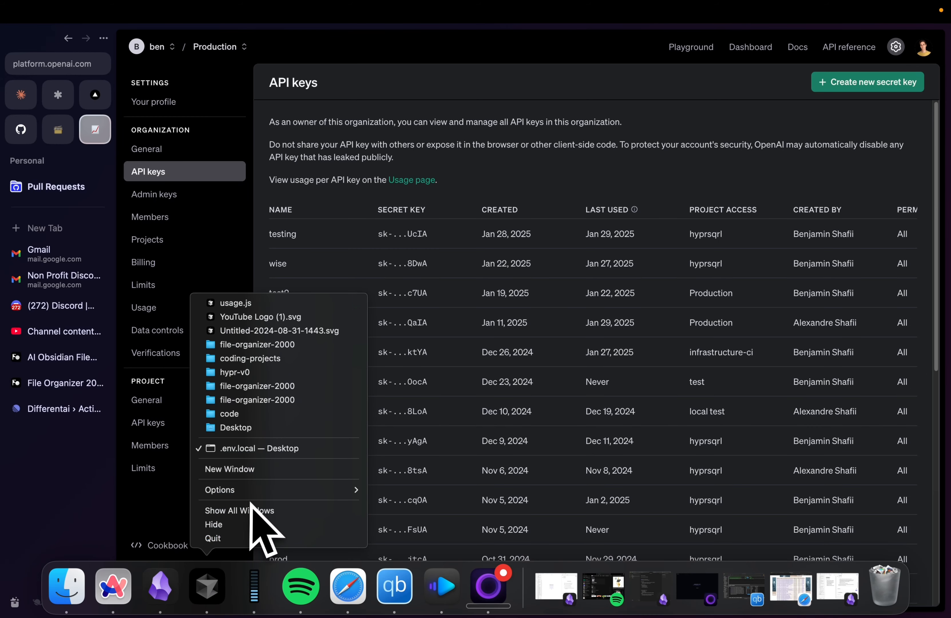
left_click(281, 401)
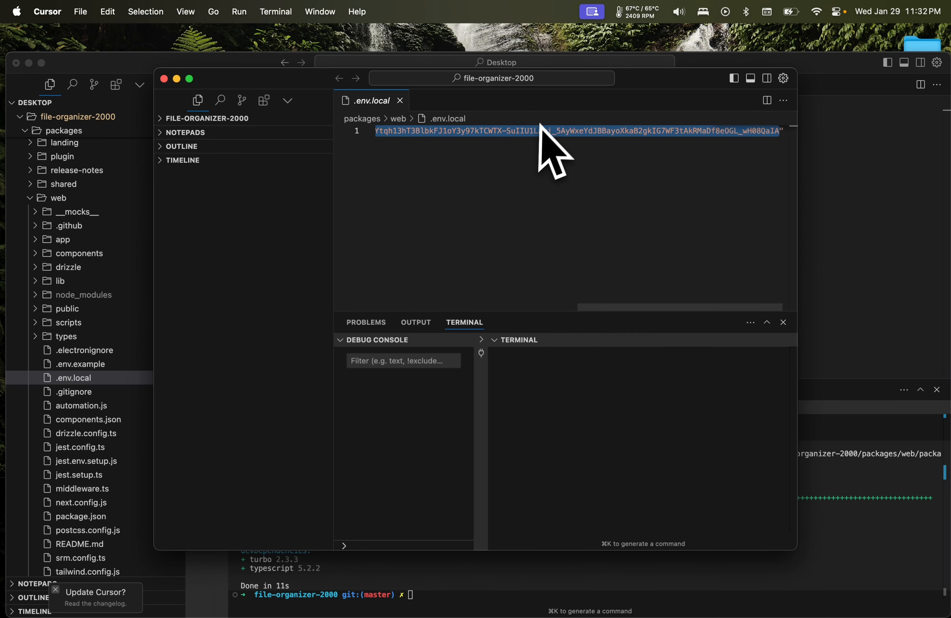
left_click(164, 79)
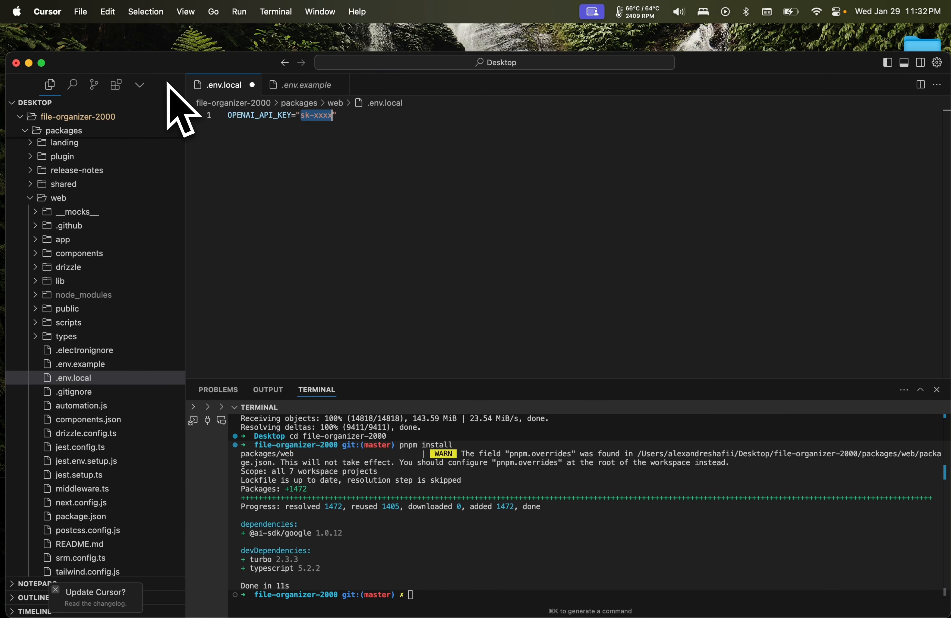
key("super+v")
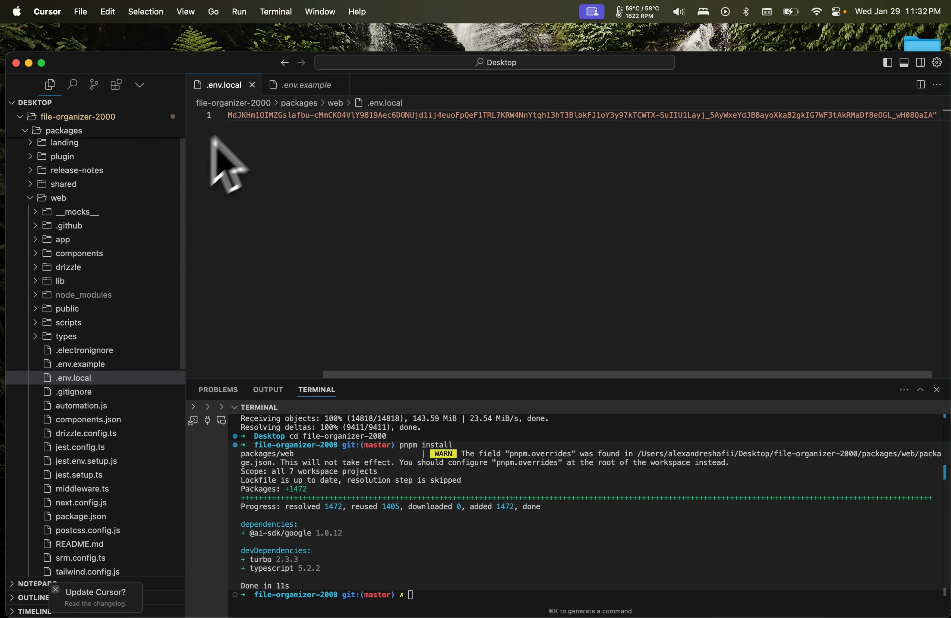
Examine the OPENAI_API_KEY entry in .env.example, checking the variable name and the key's prefix
left_click(81, 364)
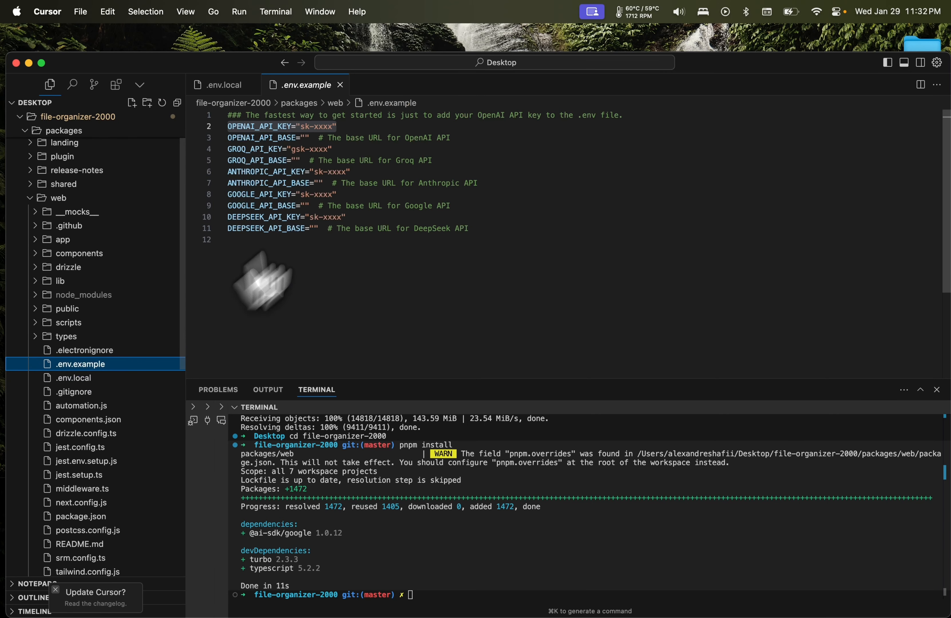
triple_click(283, 127)
left_click(303, 131)
left_click_drag(292, 130, 228, 127)
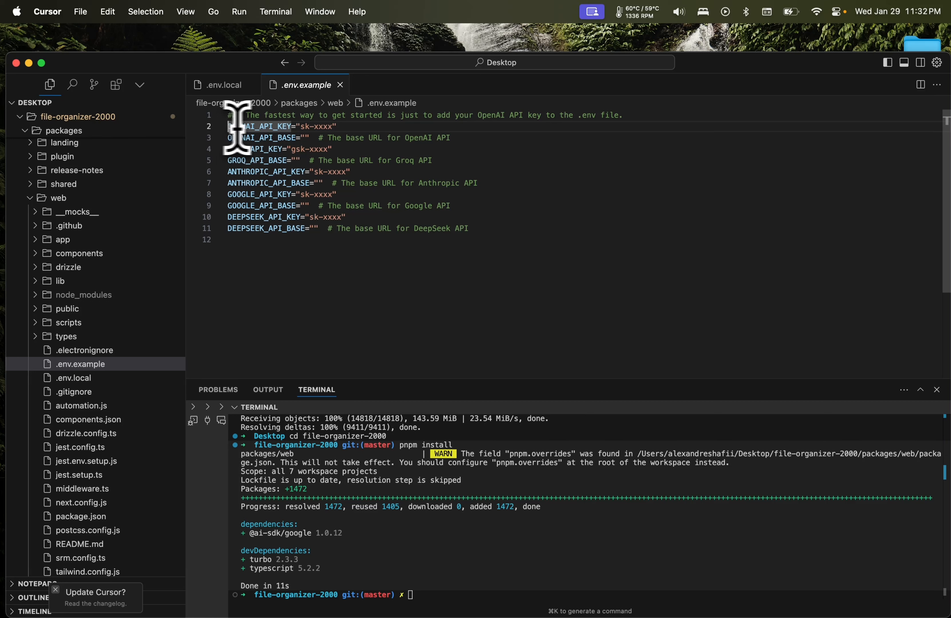
left_click(295, 127)
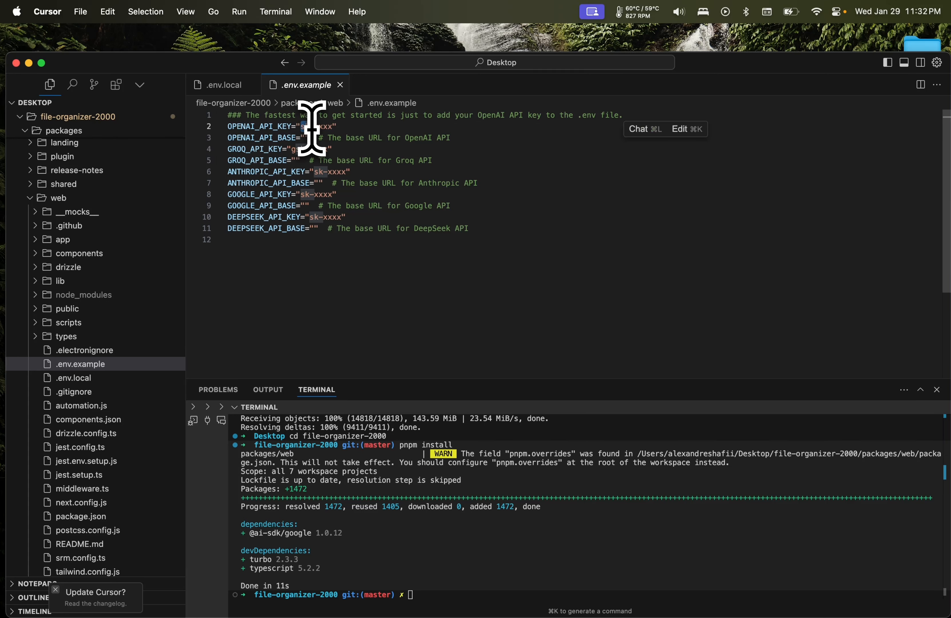
left_click_drag(312, 127, 323, 137)
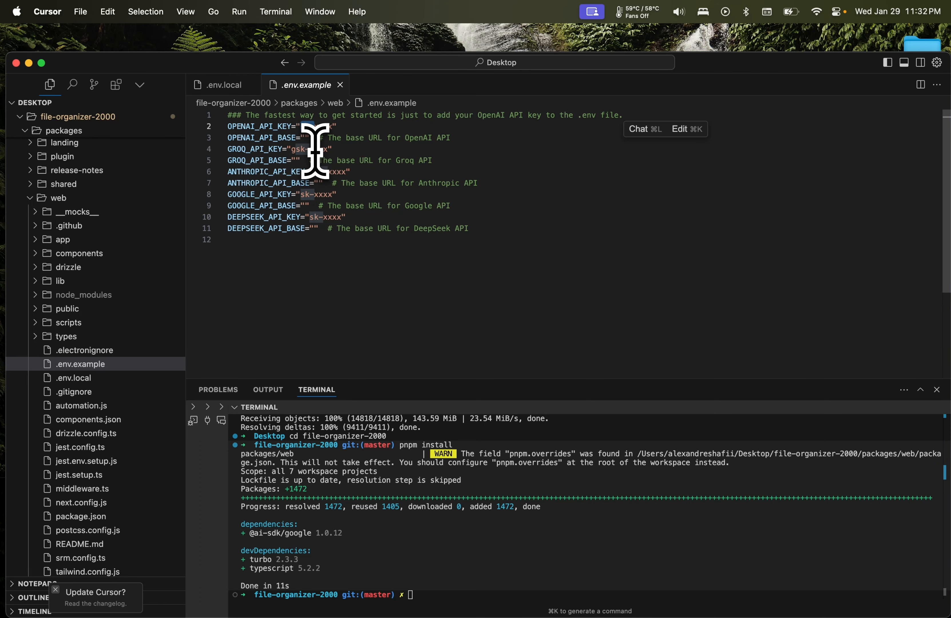
Switch to Arc and check the credit balance on the OpenAI organization's Billing page
mouse_move(160, 588)
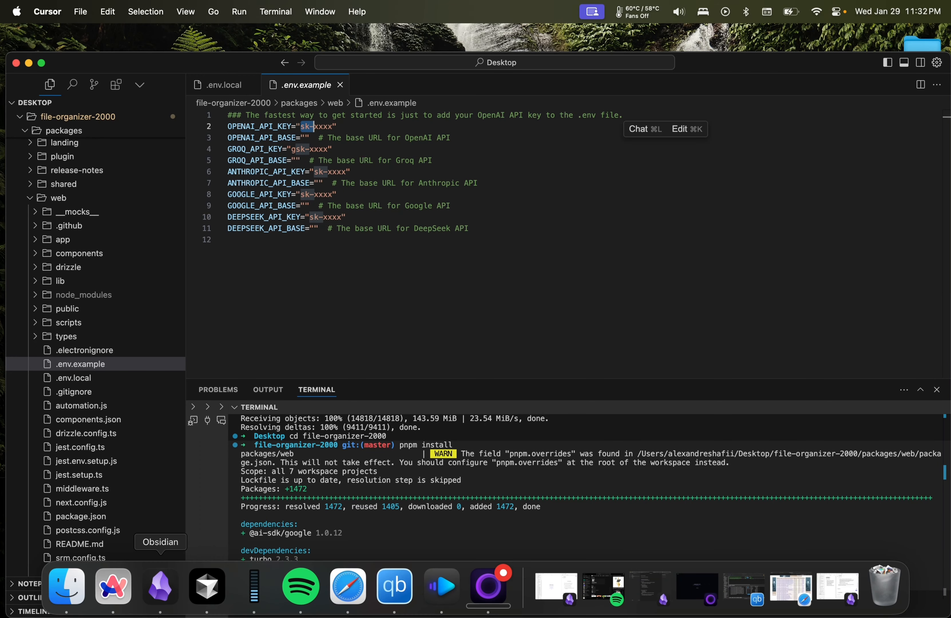
left_click(120, 612)
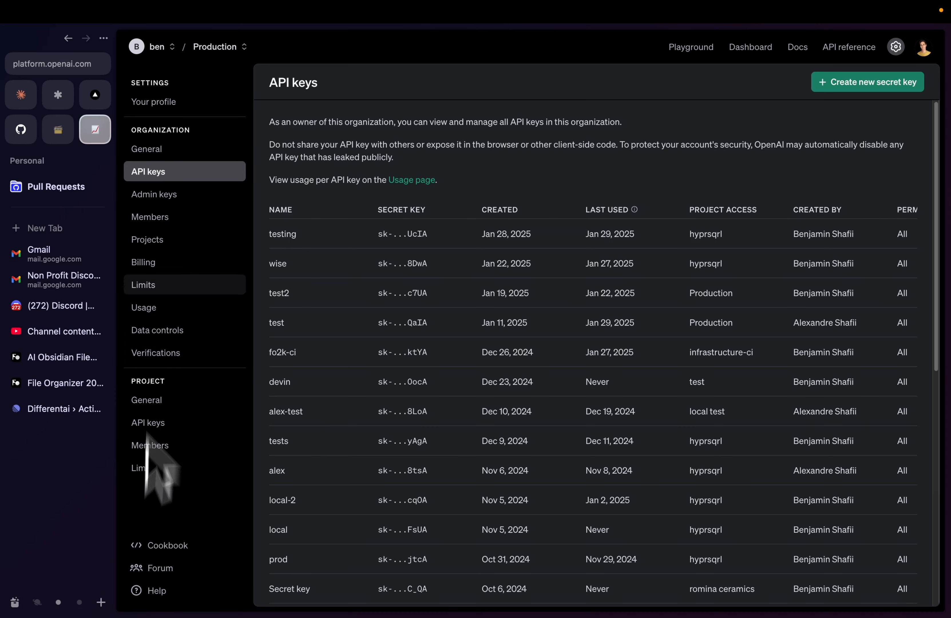
left_click(174, 267)
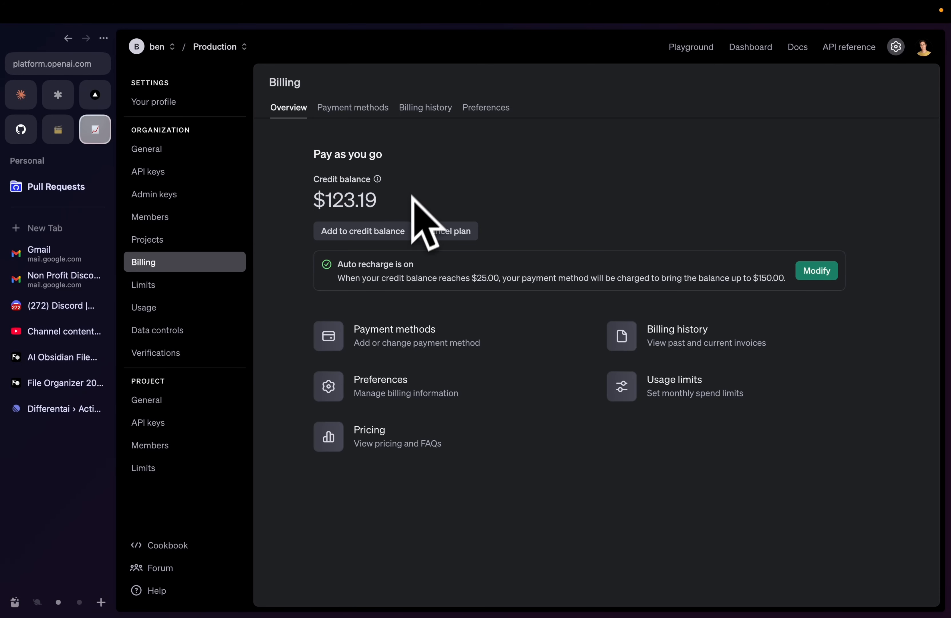
double_click(339, 203)
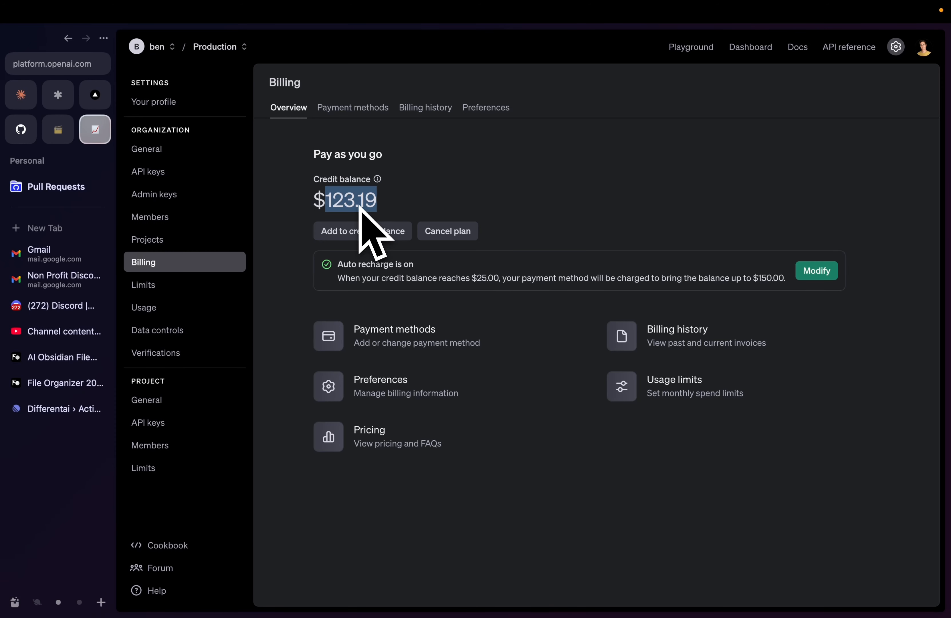
Copy "cd packages/web && pnpm build:self-host && pnpm start" from the GitHub README and run it in Cursor's terminal
mouse_move(348, 590)
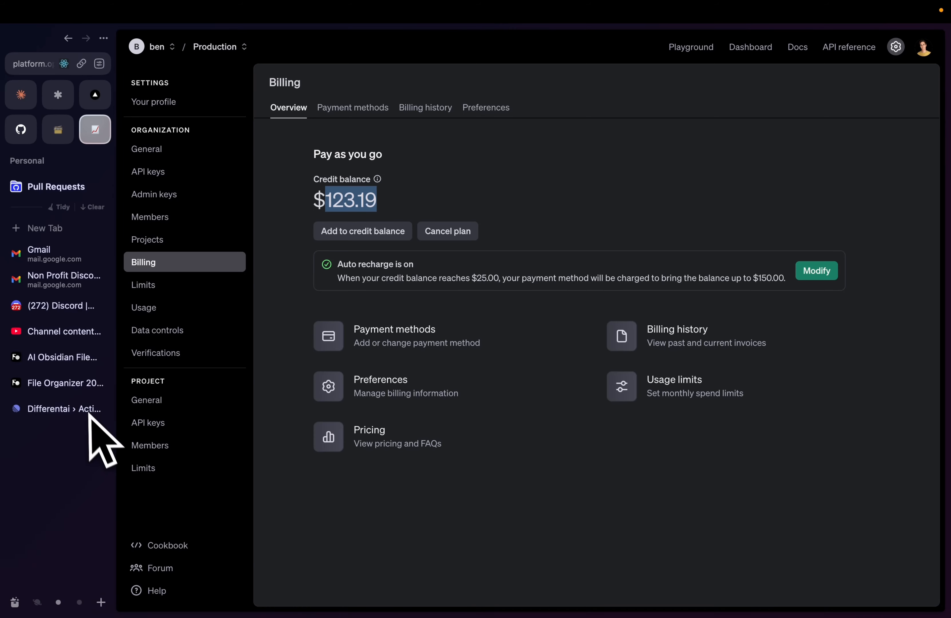
left_click(24, 130)
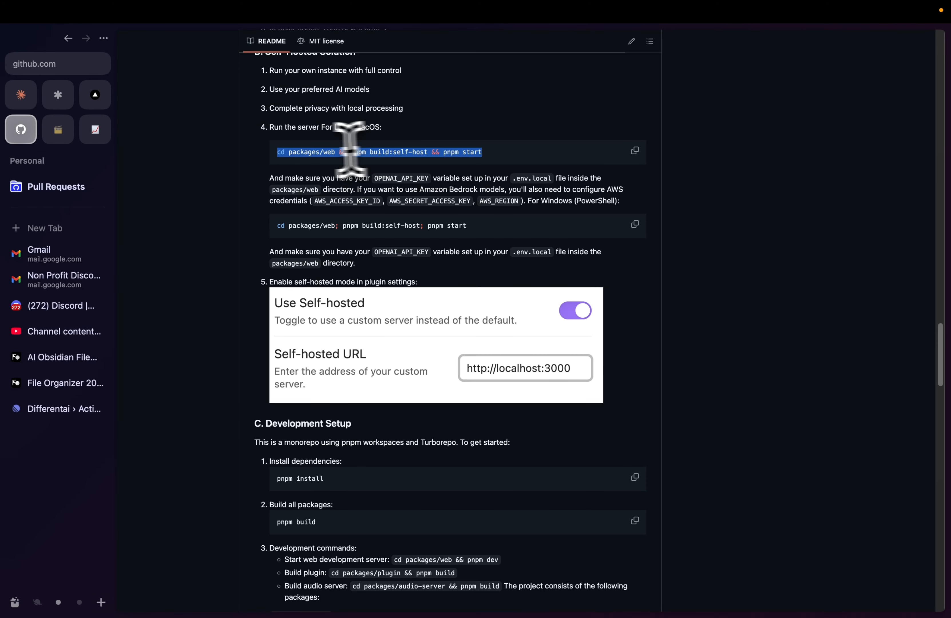
triple_click(303, 155)
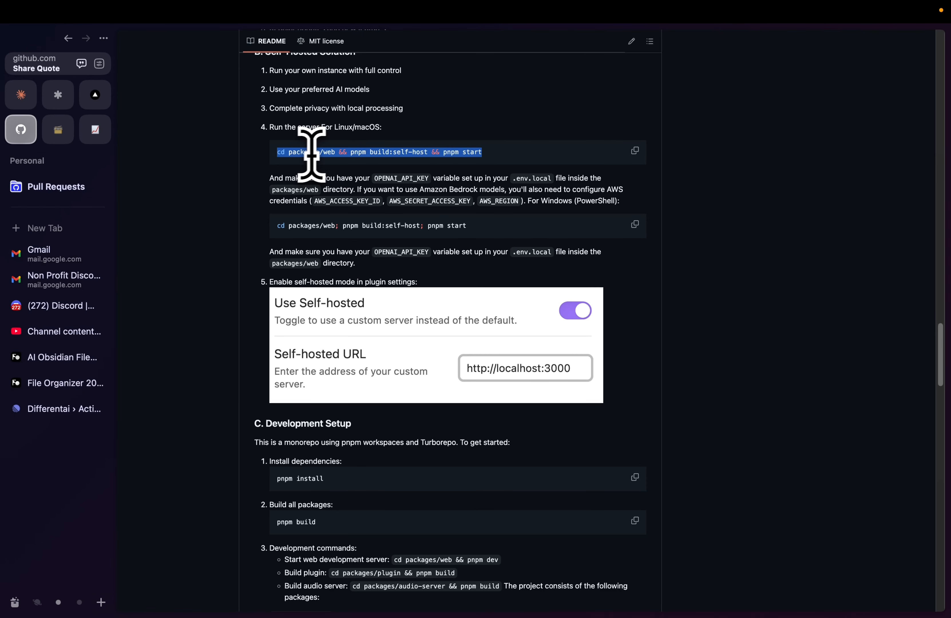
left_click(635, 150)
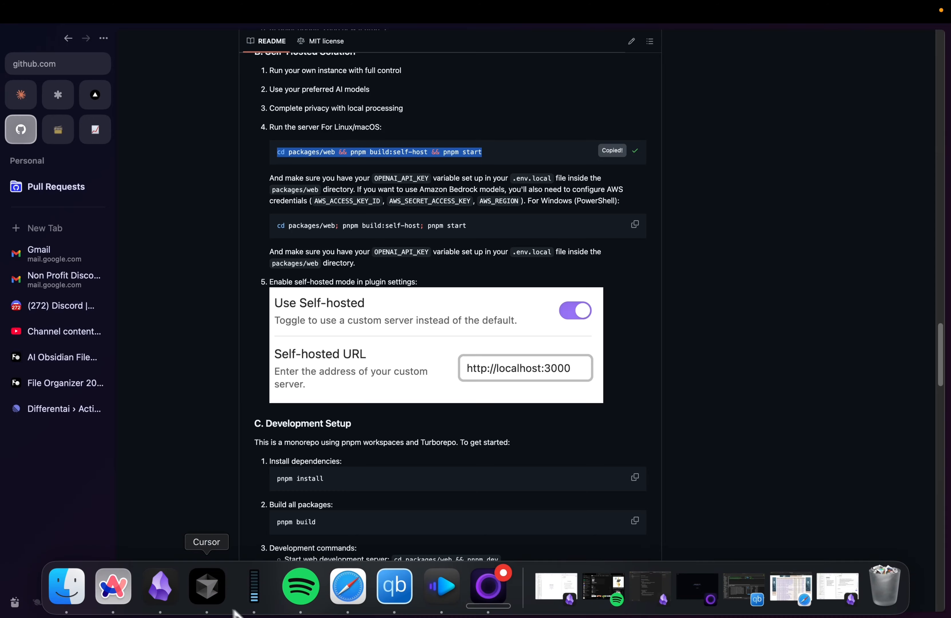
left_click(234, 611)
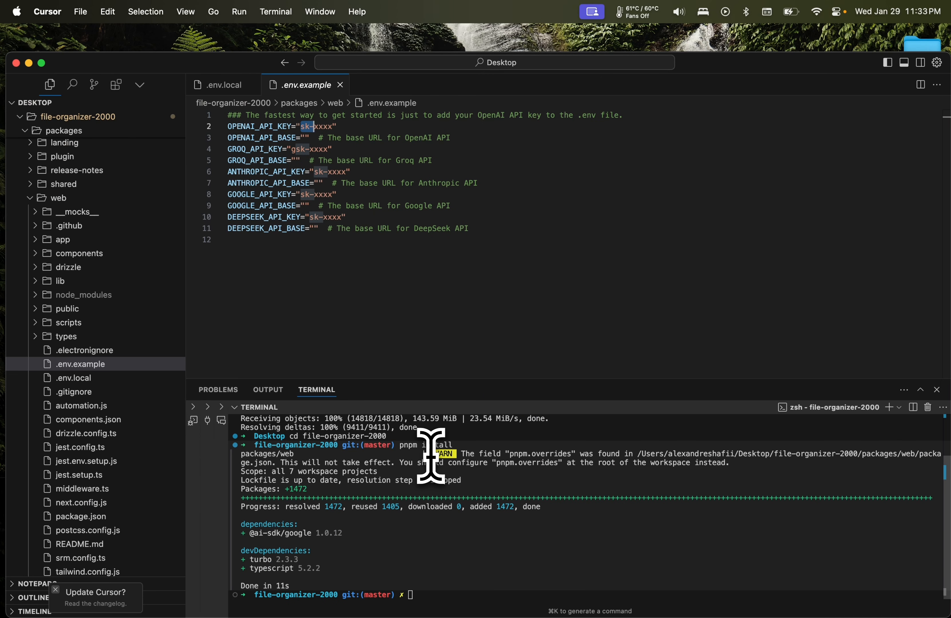
left_click(442, 586)
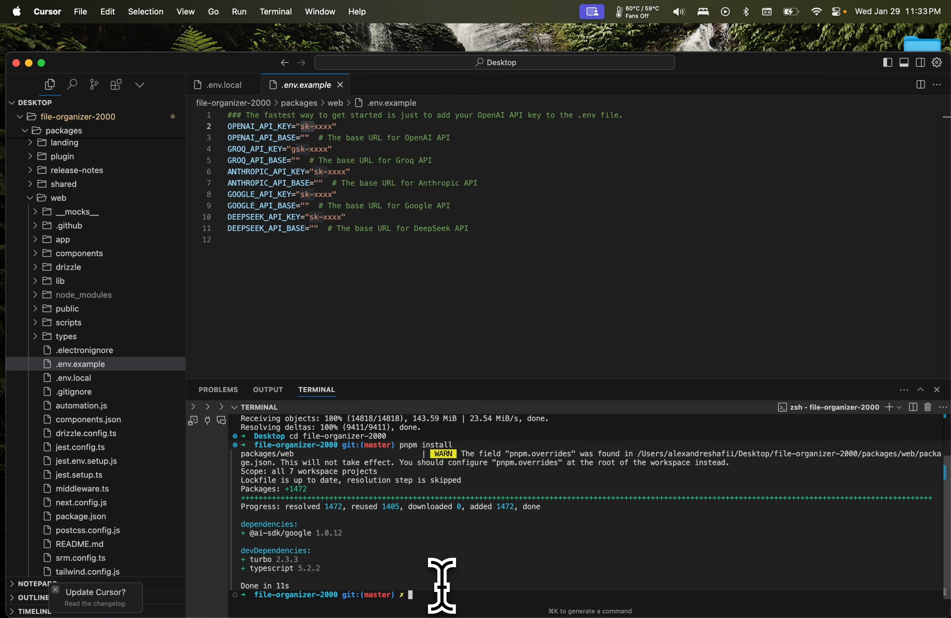
key("super+v")
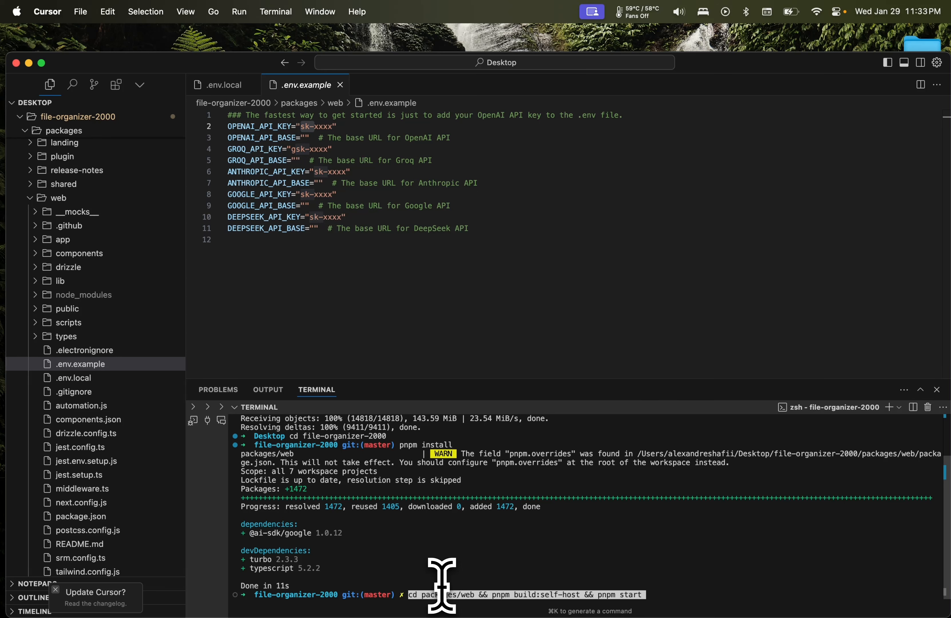
key("Return")
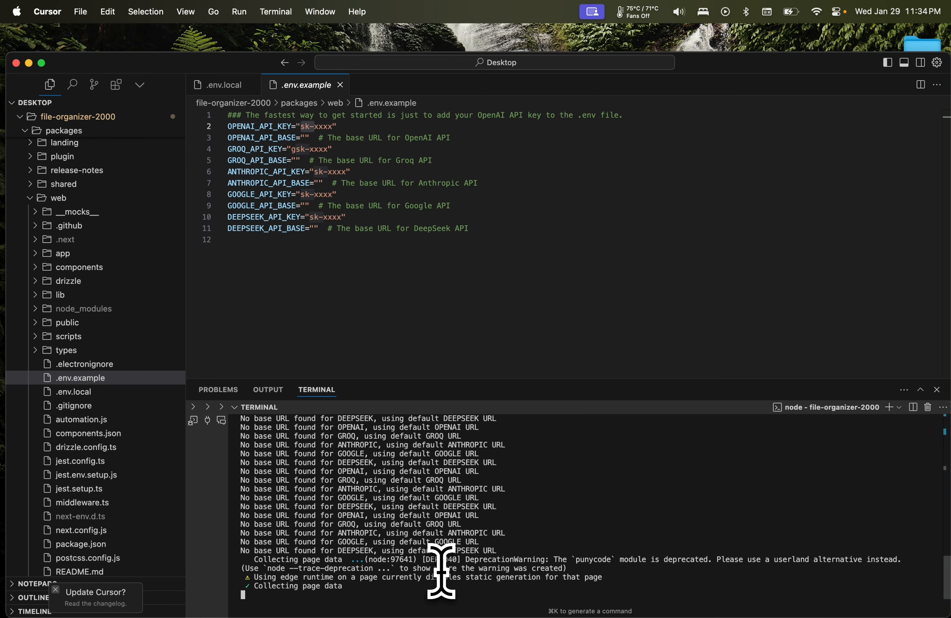
Examine the terminal output for the environment file used by the build and the server's startup status
scroll(371, 521, "up", 10)
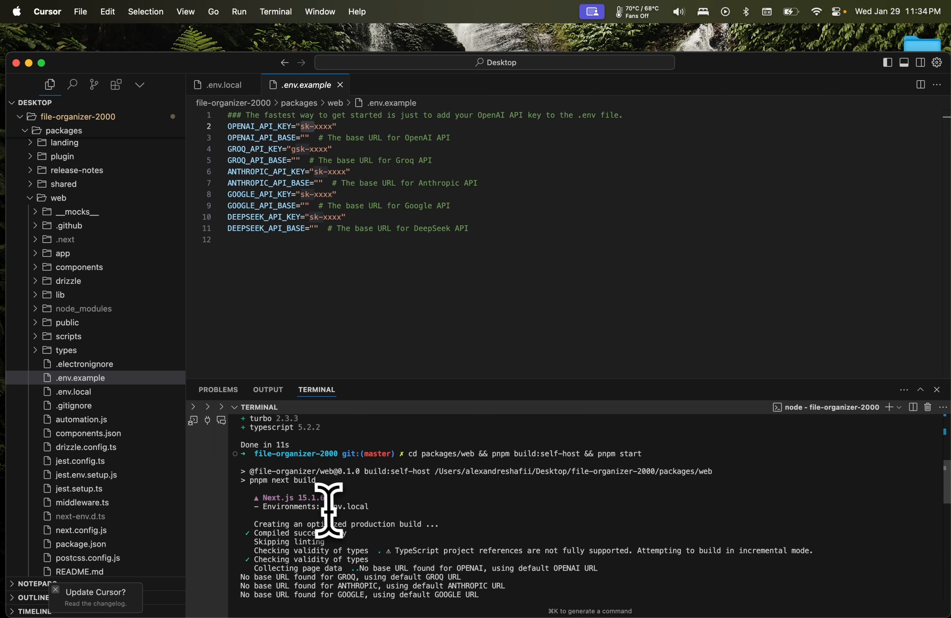
left_click_drag(322, 509, 293, 507)
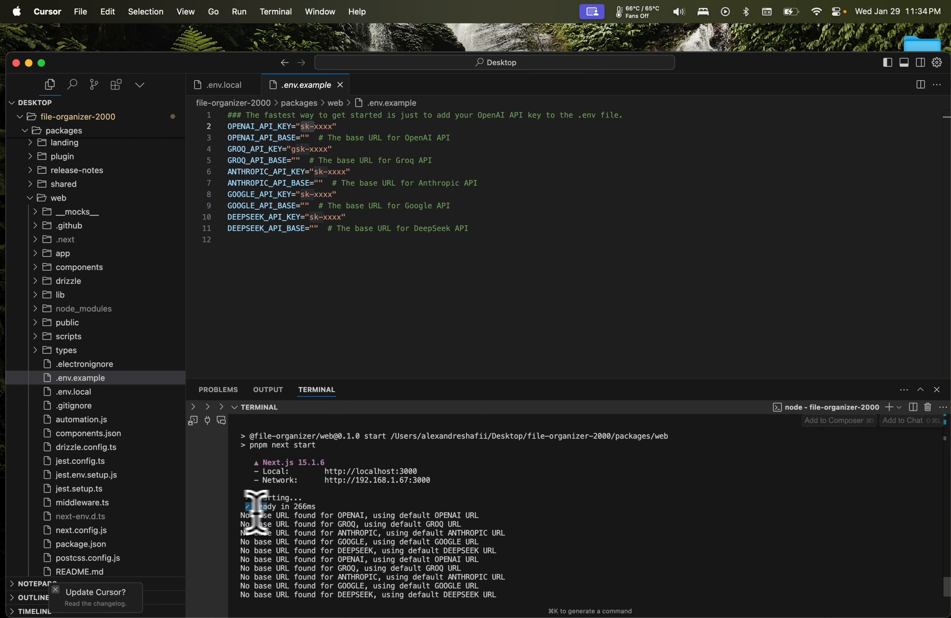
left_click_drag(246, 507, 321, 508)
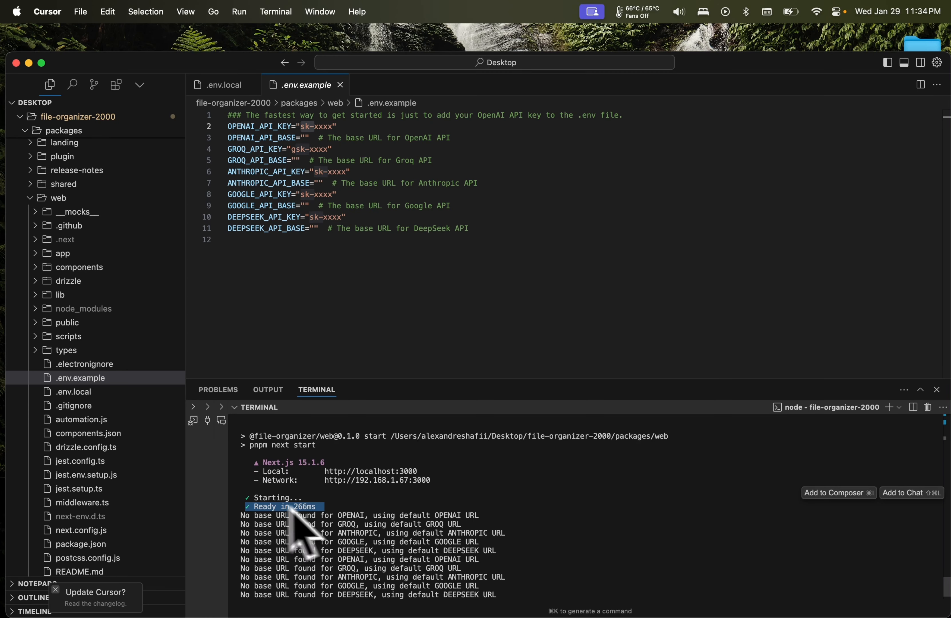
left_click_drag(334, 507, 256, 498)
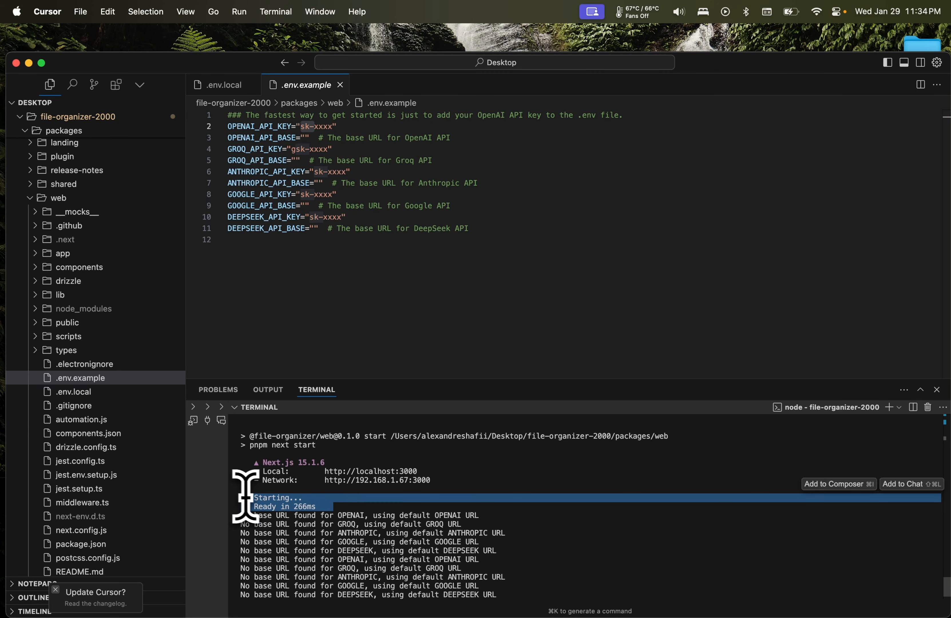
left_click(252, 497)
left_click_drag(437, 476, 330, 473)
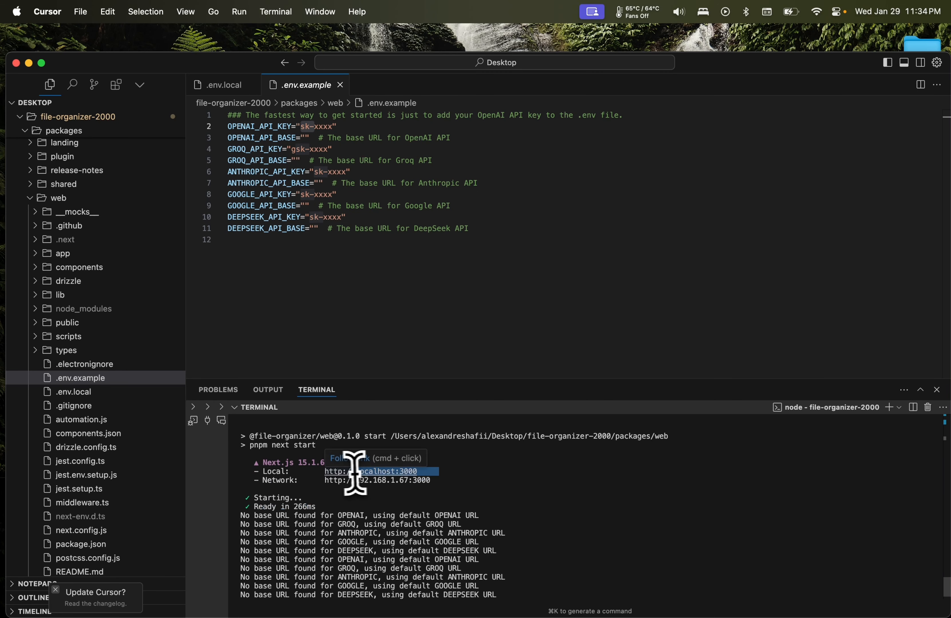
left_click_drag(438, 474, 318, 472)
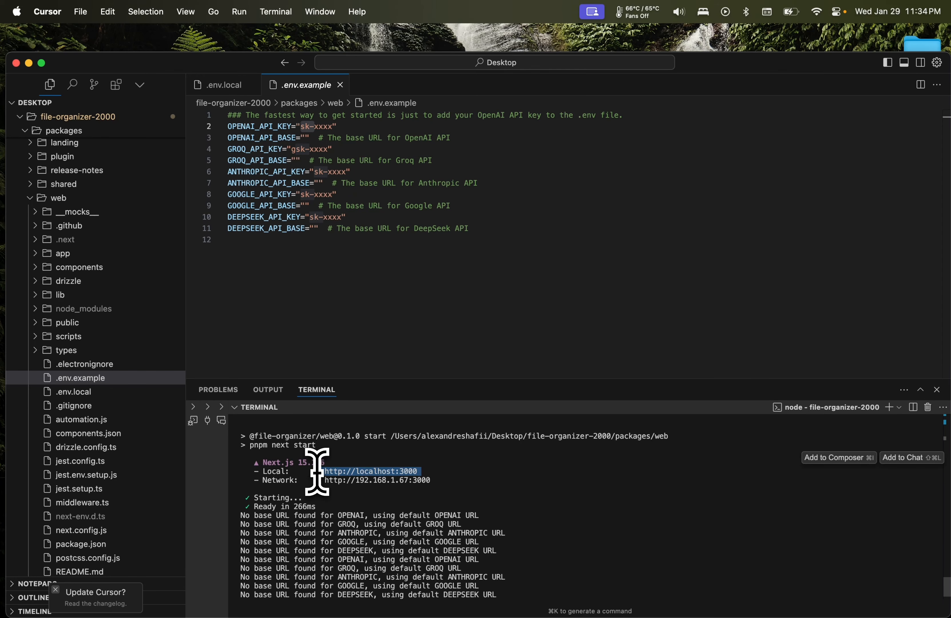
Switch to Obsidian, reload it with the developer console open, and close the console
mouse_move(160, 590)
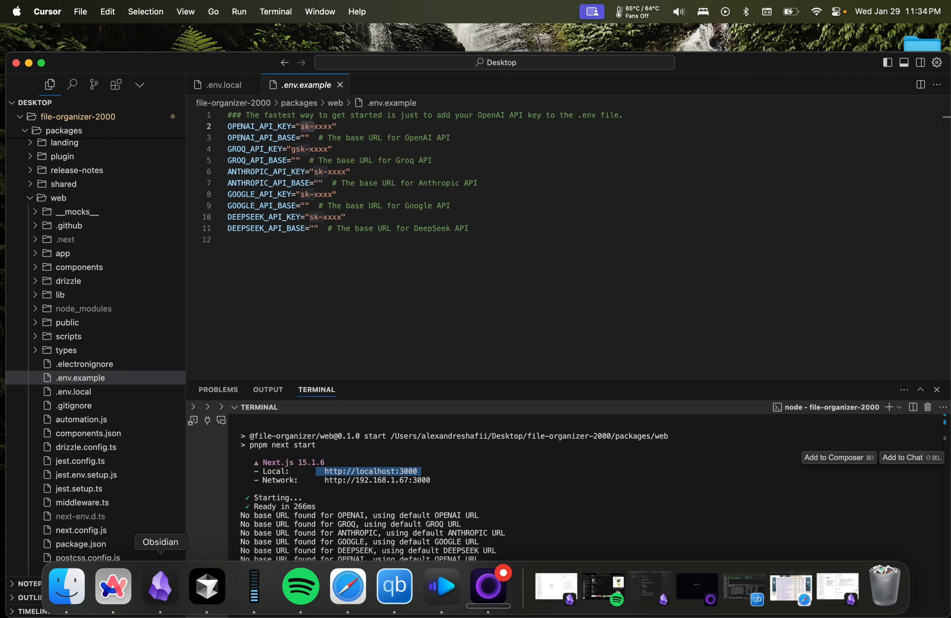
left_click(160, 586)
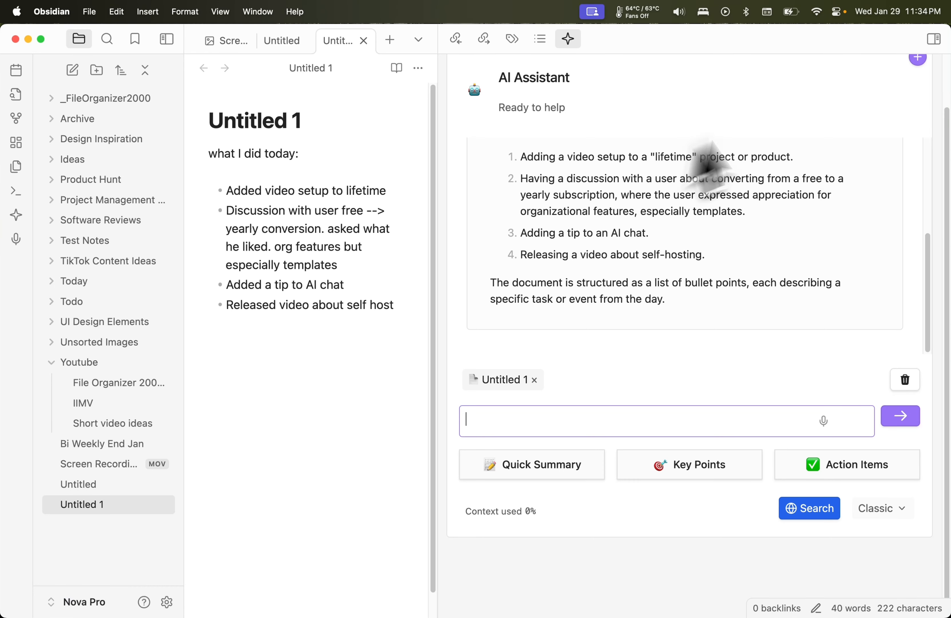
key("super+alt+i")
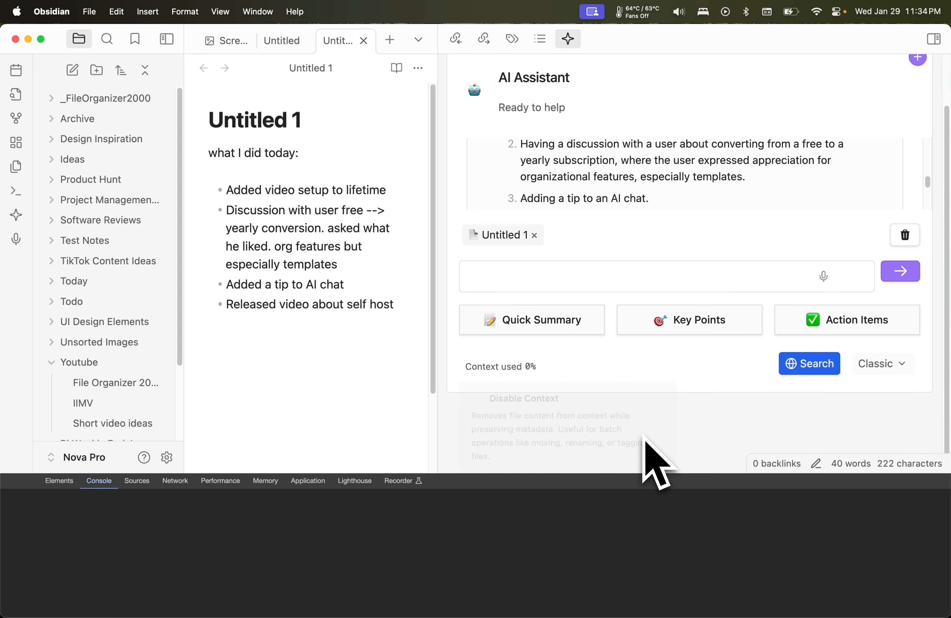
key("super+r")
left_click(941, 481)
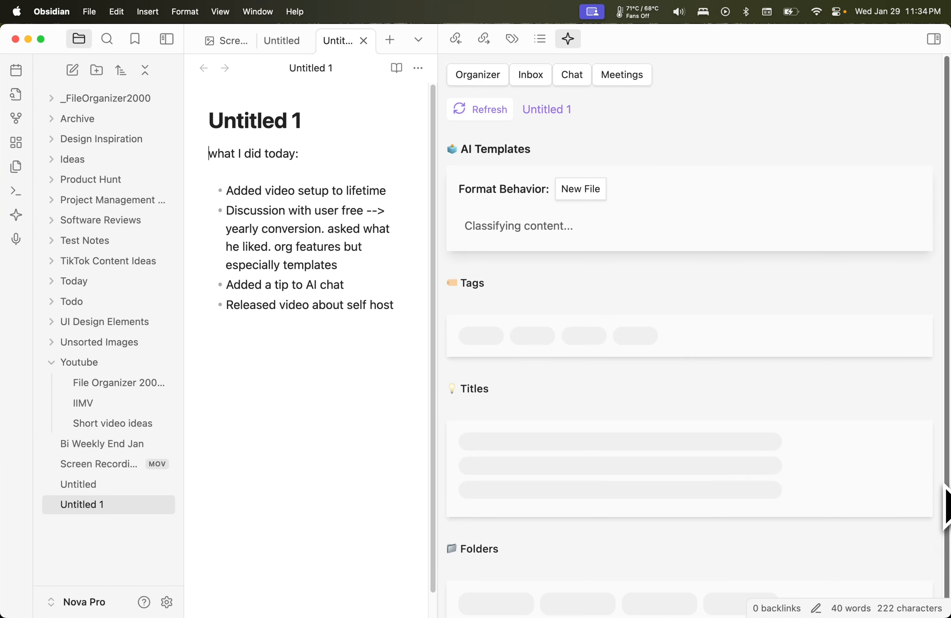
Open the Advanced settings of the AI File Organizer 2000 community plugin
left_click(168, 602)
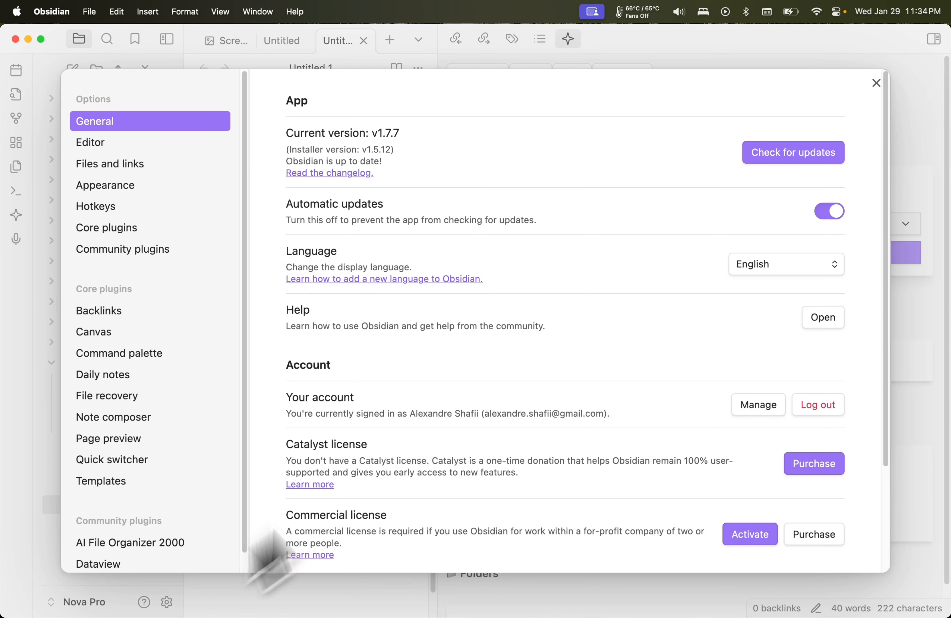
scroll(169, 305, "down", 1)
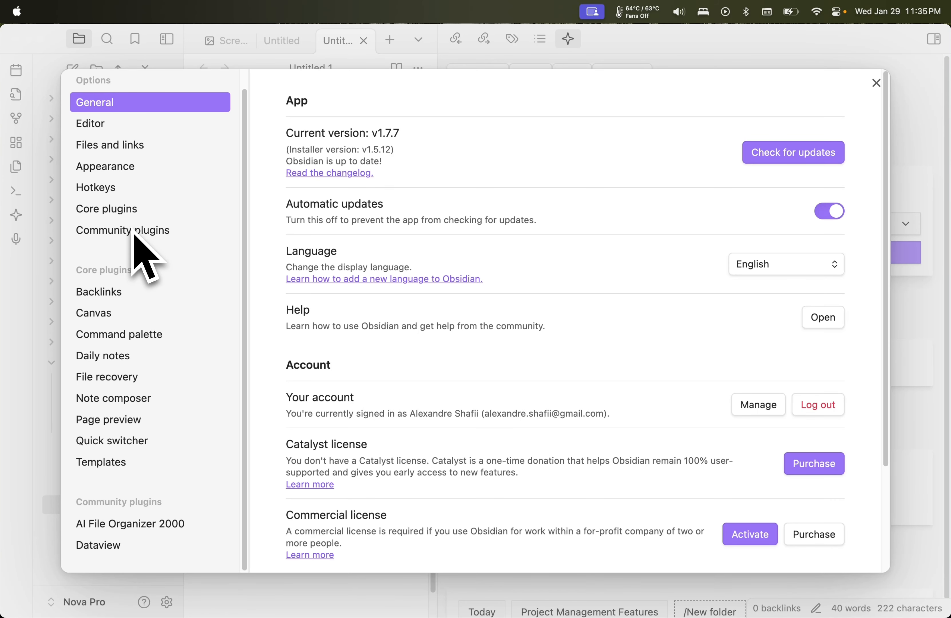
left_click(132, 243)
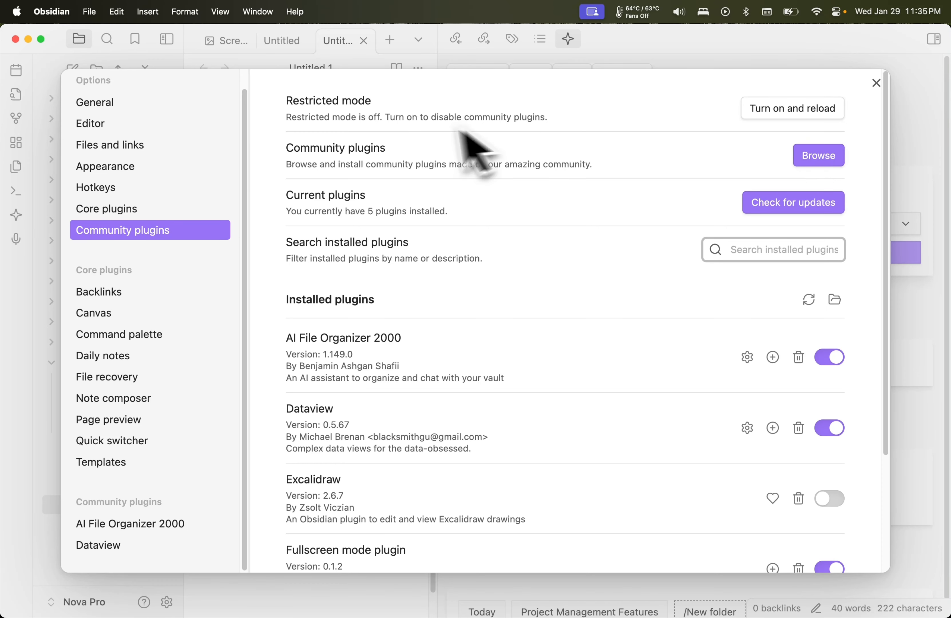
left_click(199, 523)
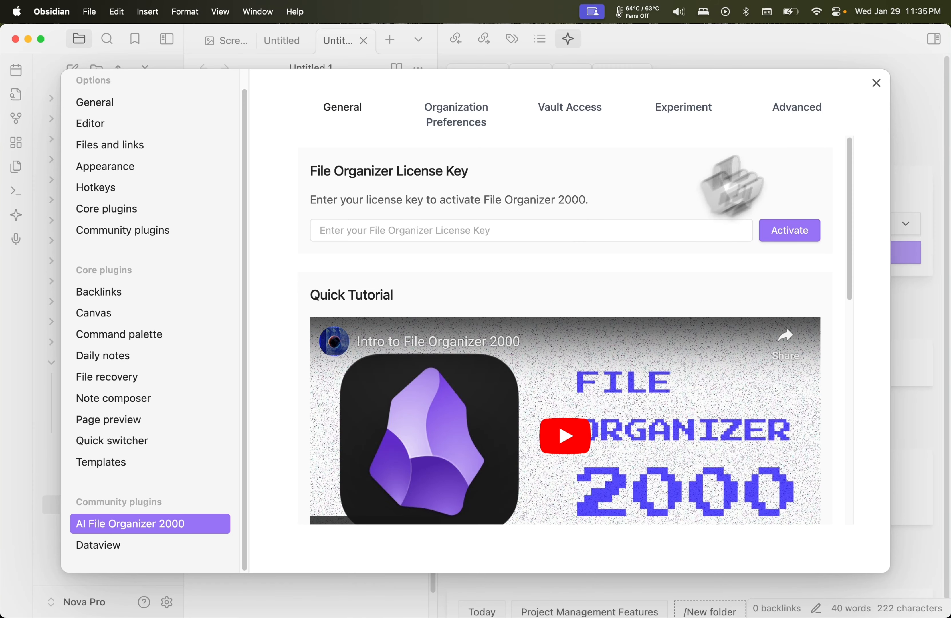
left_click(805, 115)
left_click(812, 298)
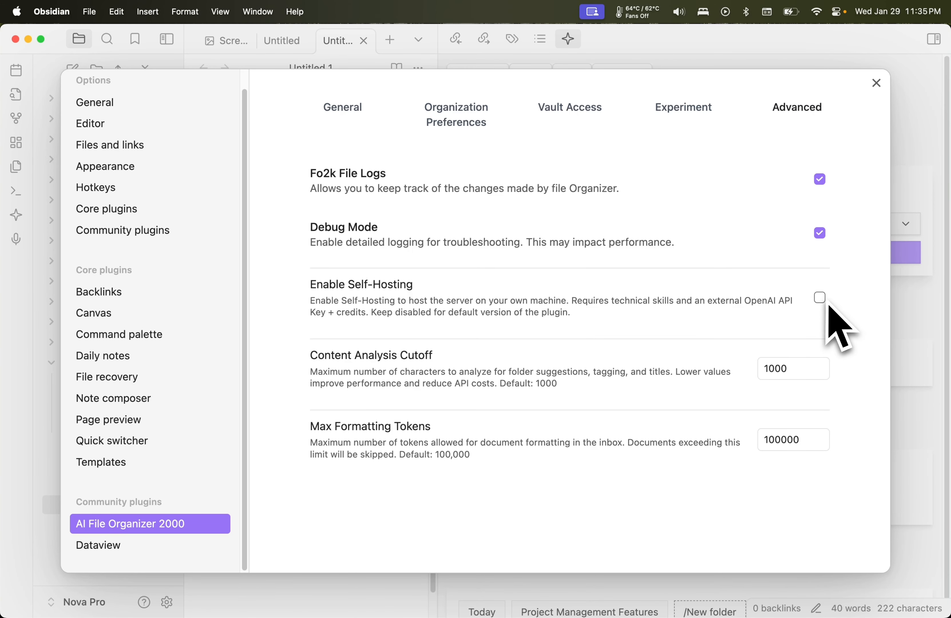
left_click(820, 297)
left_click(790, 360)
type("http://localhost:3000")
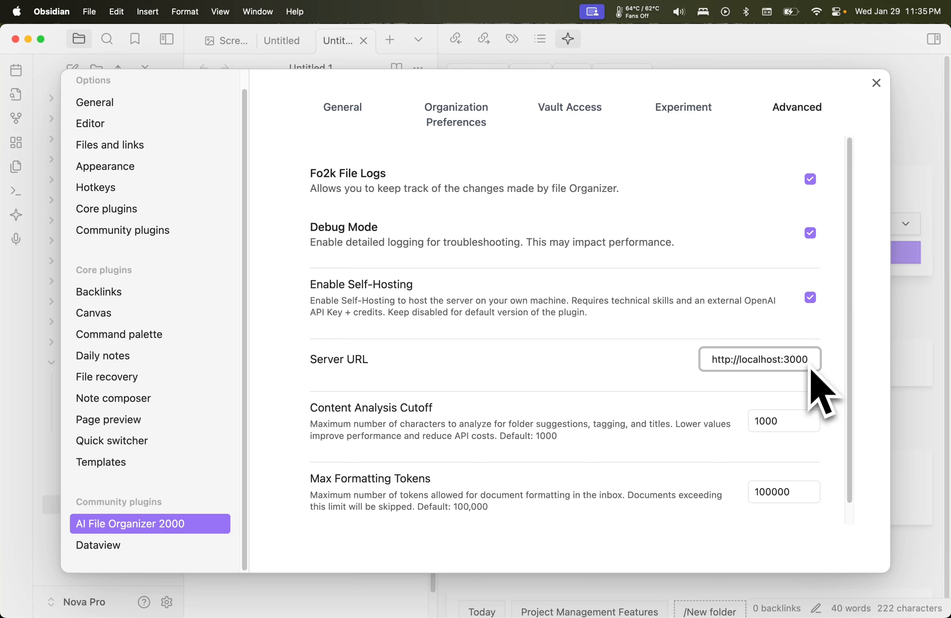
left_click(829, 393)
left_click(707, 361)
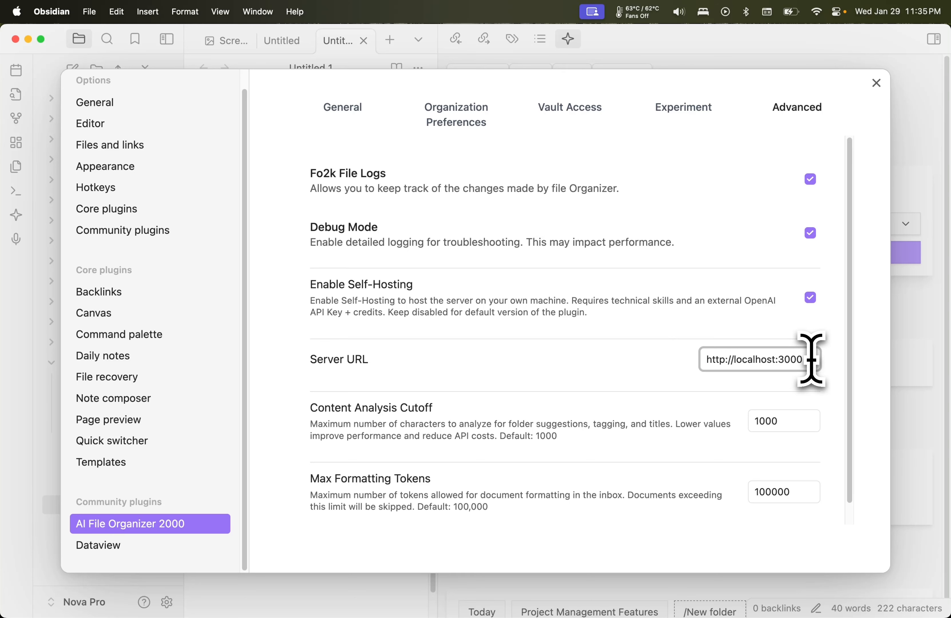
left_click(935, 462)
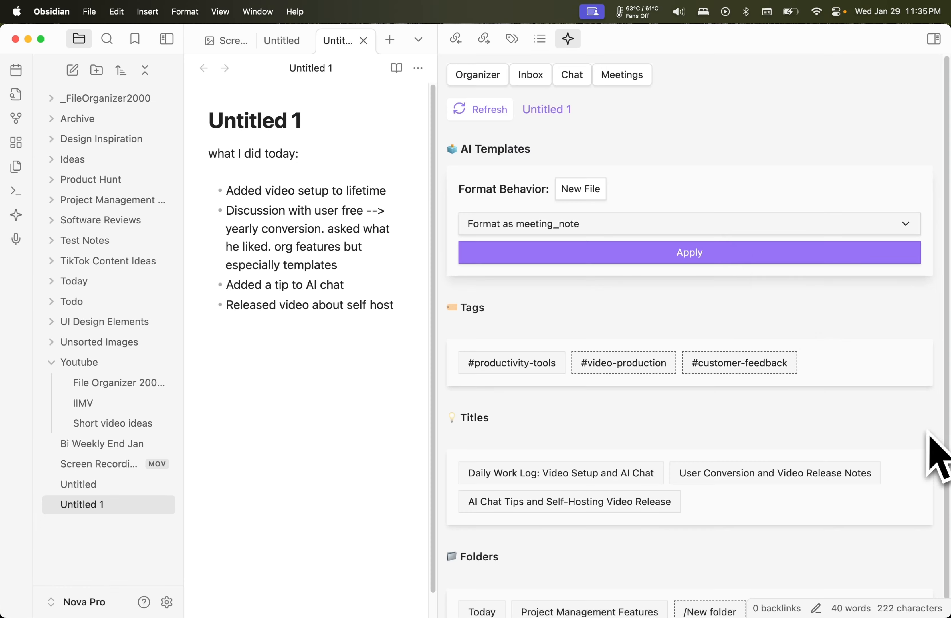
Reload Obsidian and review the plugin's suggested tags, titles and folders for the Untitled 1 note
key("super+alt+i")
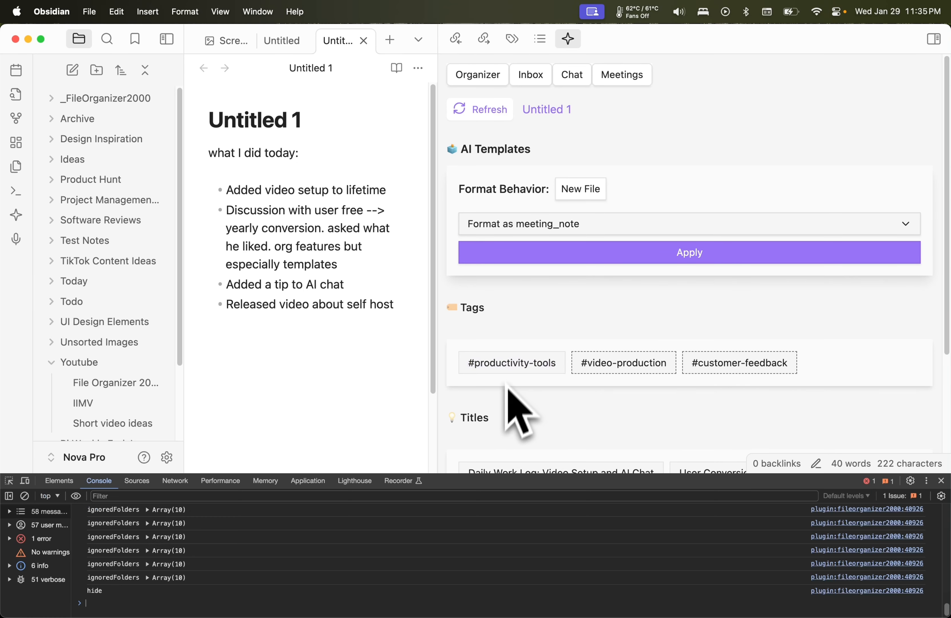
key("super+r")
left_click(942, 482)
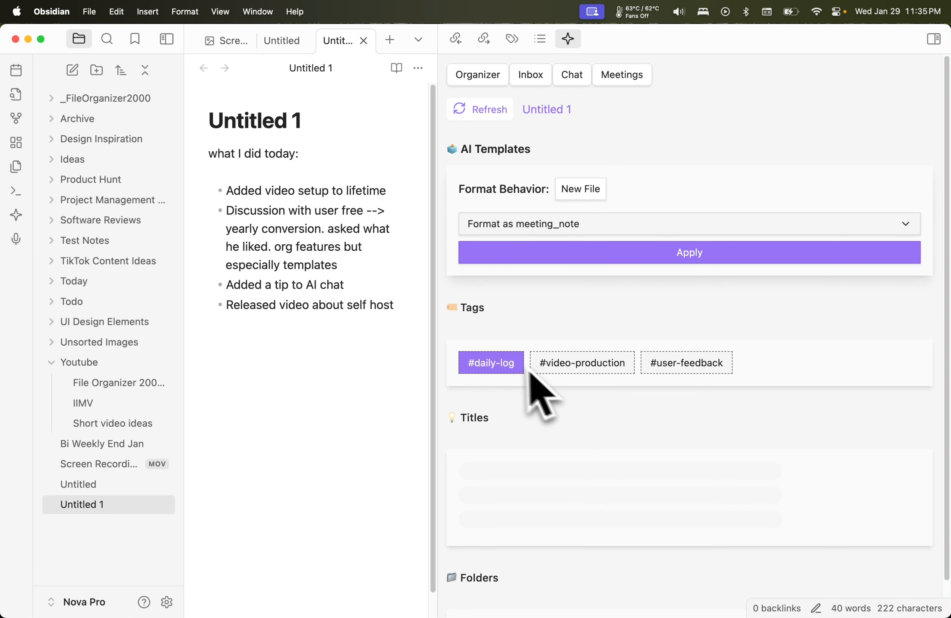
scroll(594, 414, "down", 2)
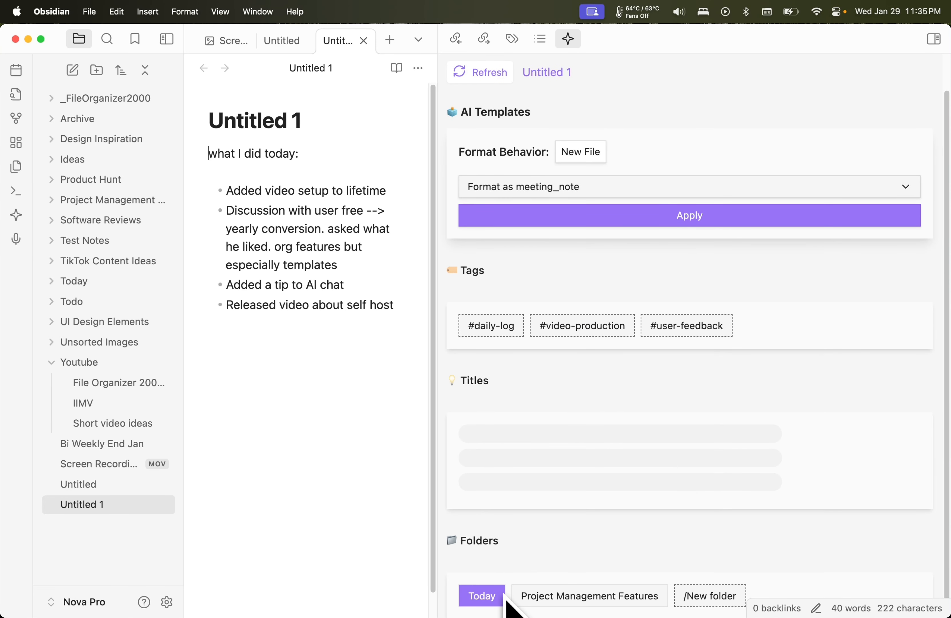
scroll(646, 386, "up", 2)
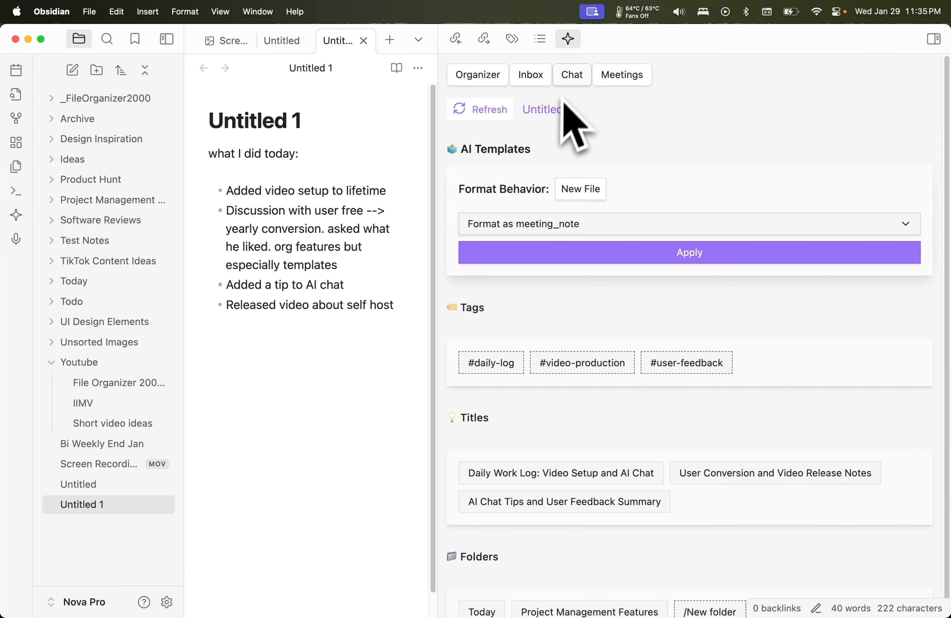
Ask the plugin's AI chat "what is this file about" with the Untitled 1 note as context
left_click(569, 82)
left_click(604, 487)
type("what is thi")
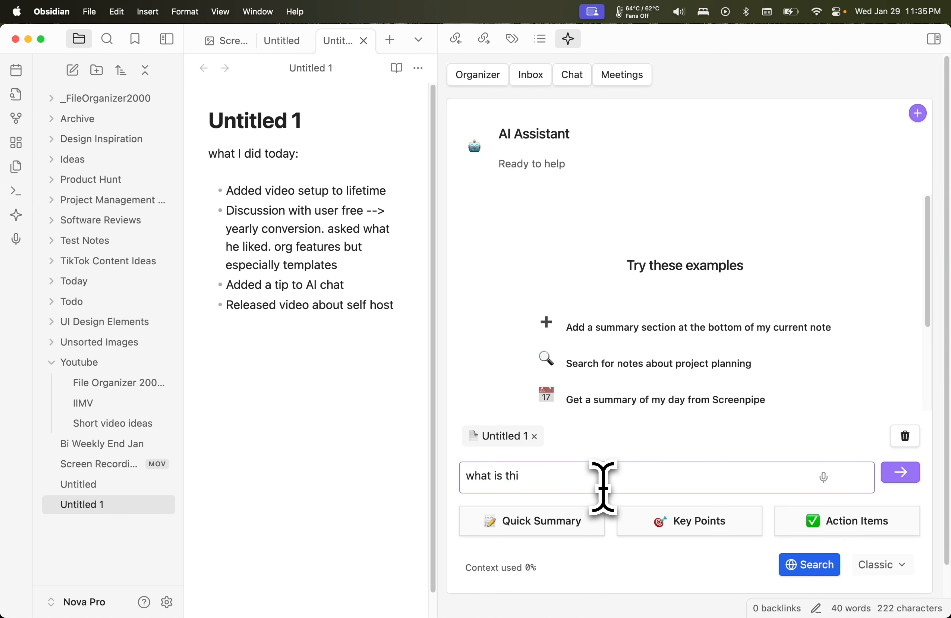
type("s file about")
key("Return")
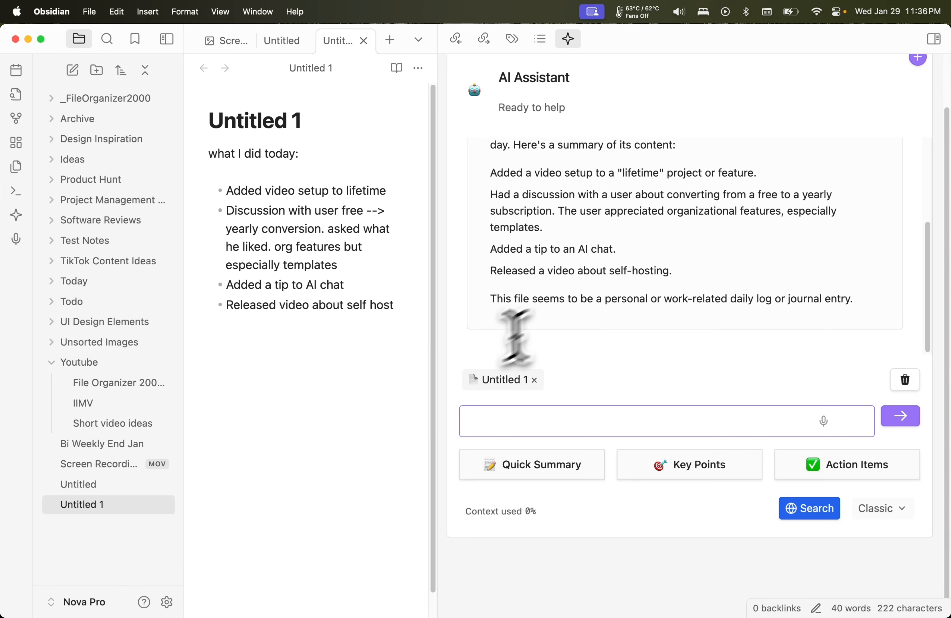
Switch to Cursor, enlarge the terminal, and examine the server's log of the rename and title suggestion requests
mouse_move(267, 594)
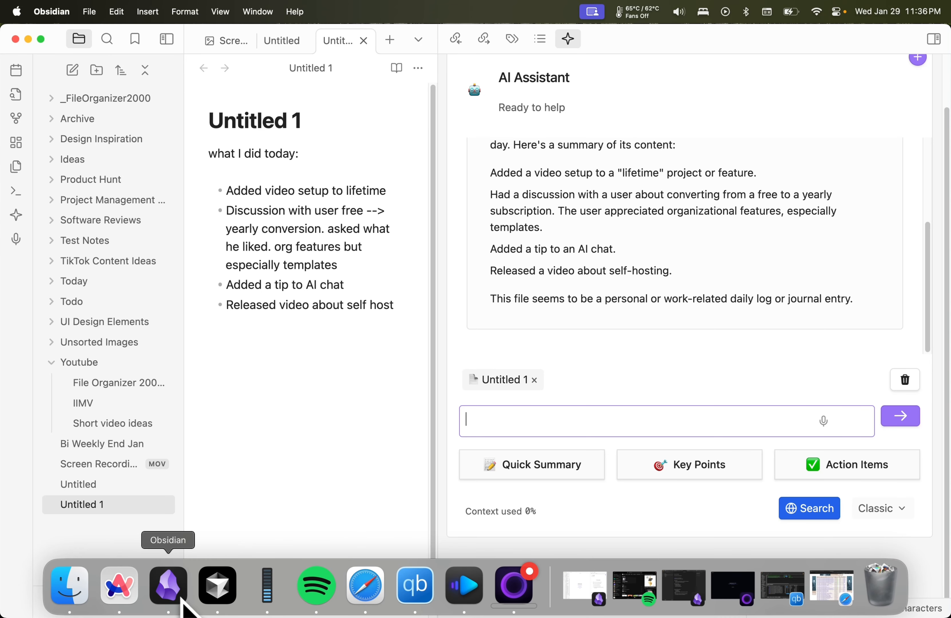
left_click(225, 608)
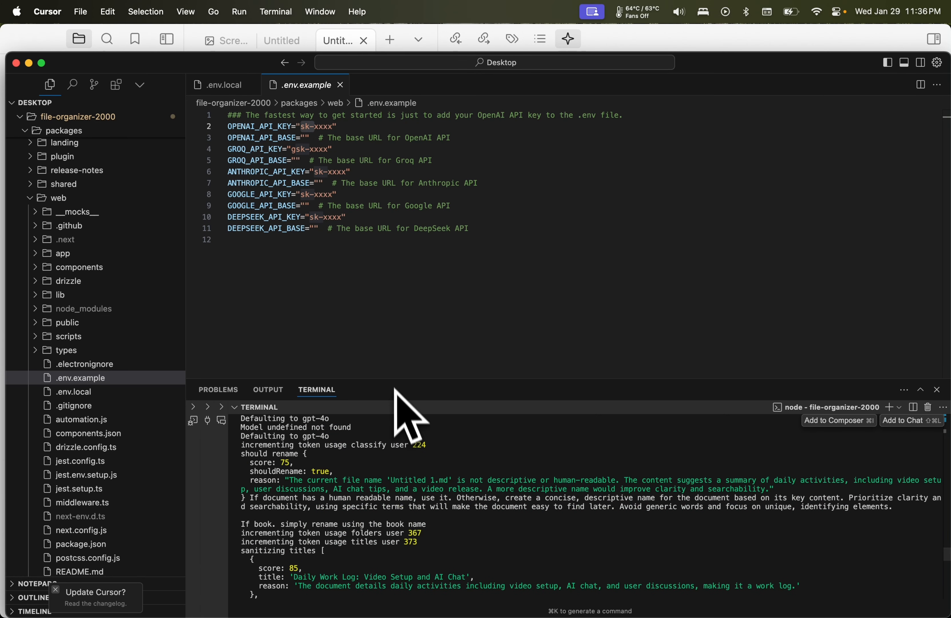
left_click_drag(393, 379, 387, 122)
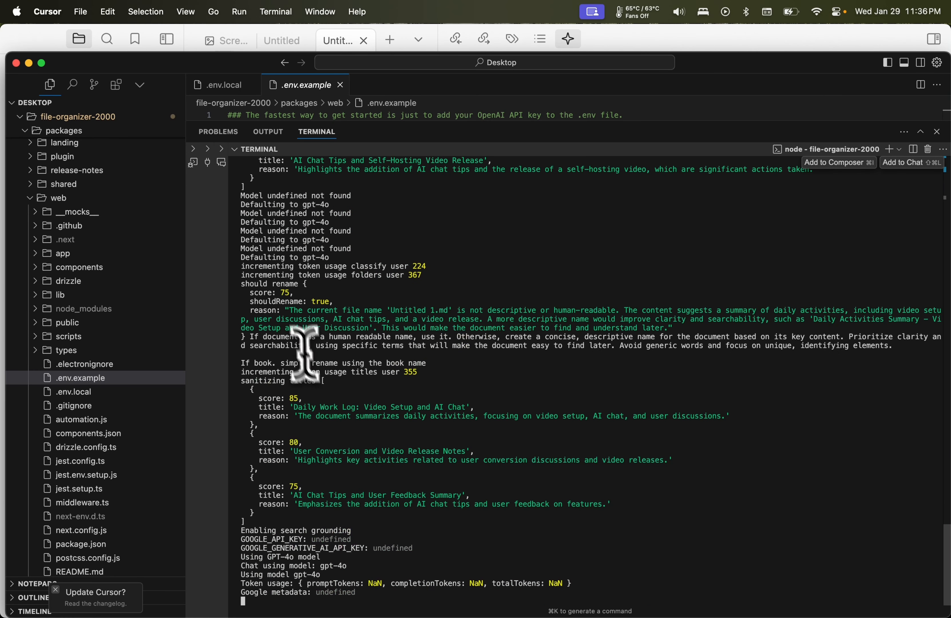
left_click_drag(263, 301, 467, 359)
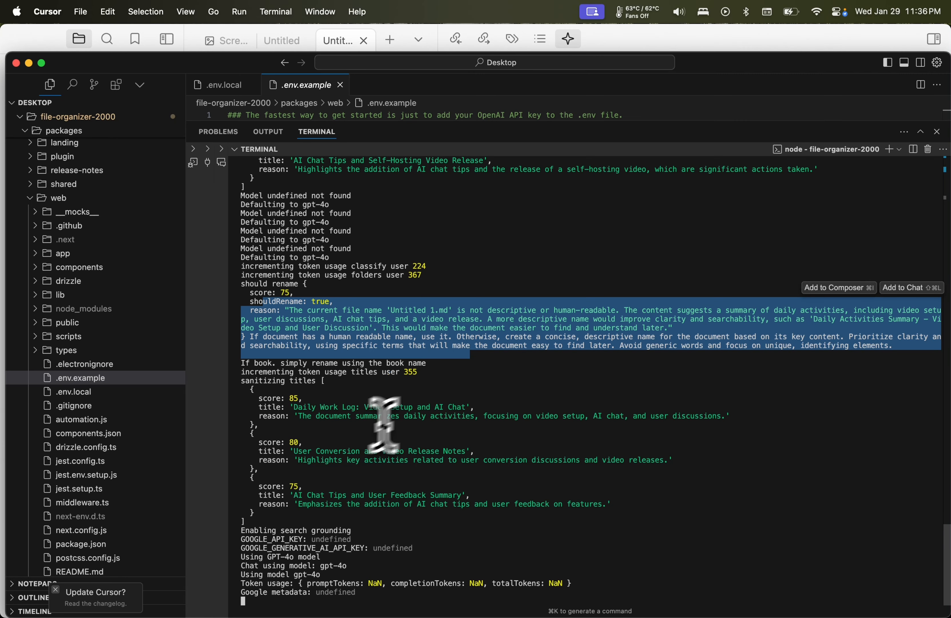